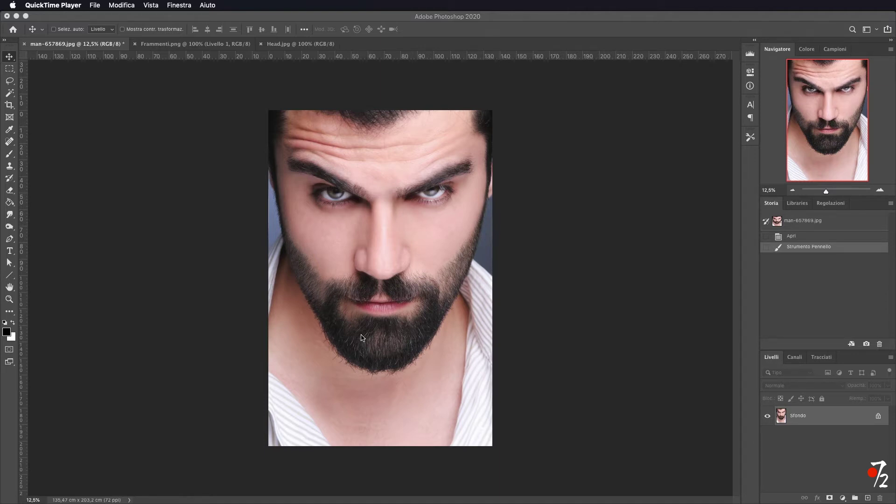
# Step: Duplicate the Sfondo layer of the portrait as a new layer
pyautogui.click(817, 421)
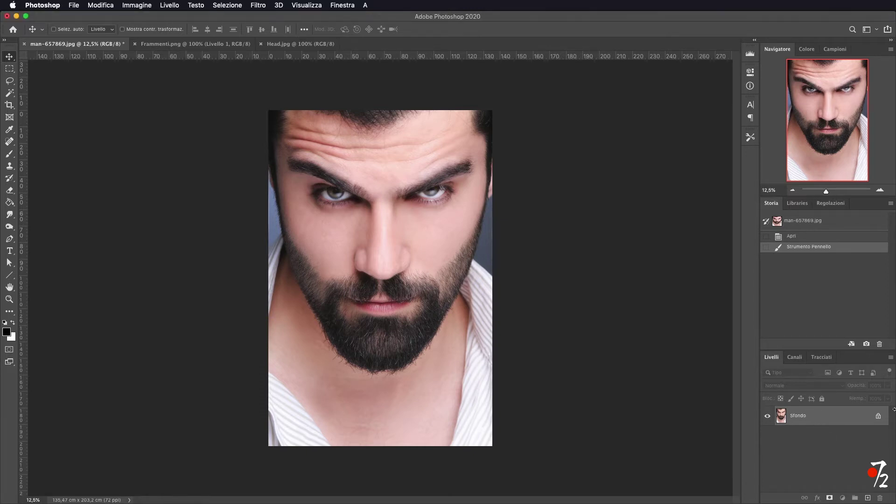
pyautogui.press('super')
pyautogui.press('super+j')
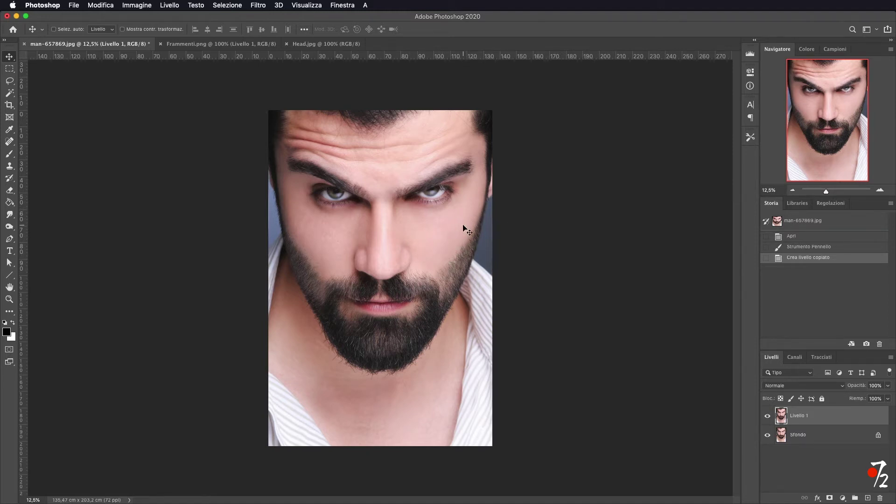
# Step: Select the upper-right pottery fragment in Frammenti.png with a rectangular marquee and copy it into the man-657869.jpg portrait as a layer
pyautogui.click(226, 44)
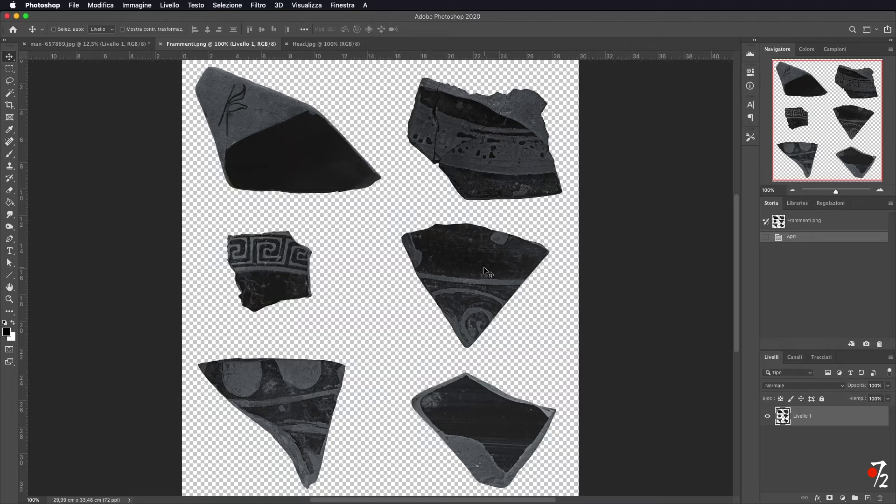
pyautogui.click(792, 190)
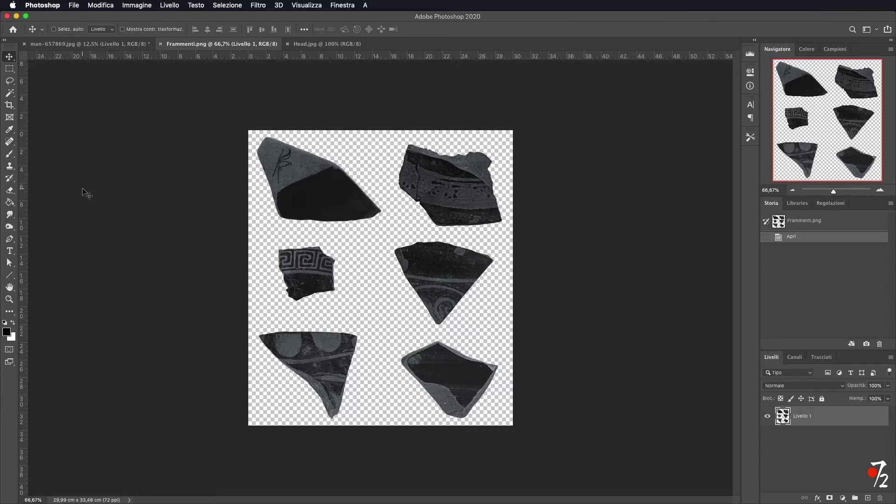
pyautogui.click(9, 69)
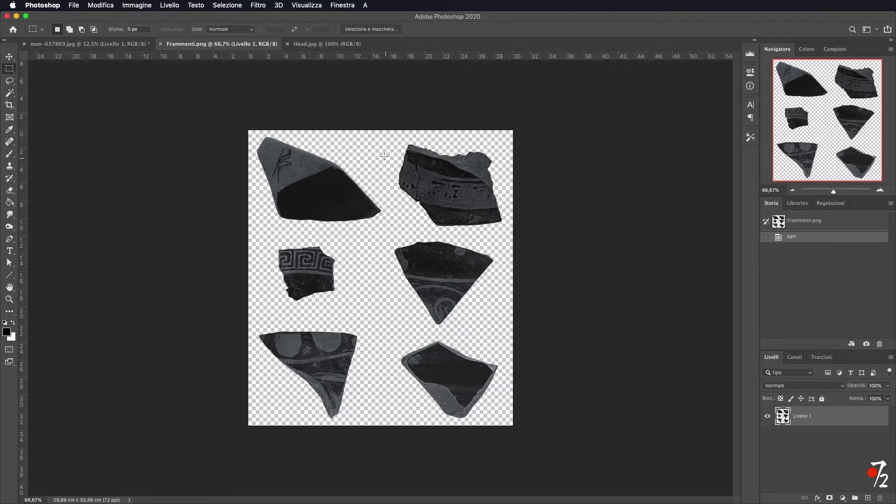
pyautogui.moveTo(377, 135); pyautogui.dragTo(508, 232)
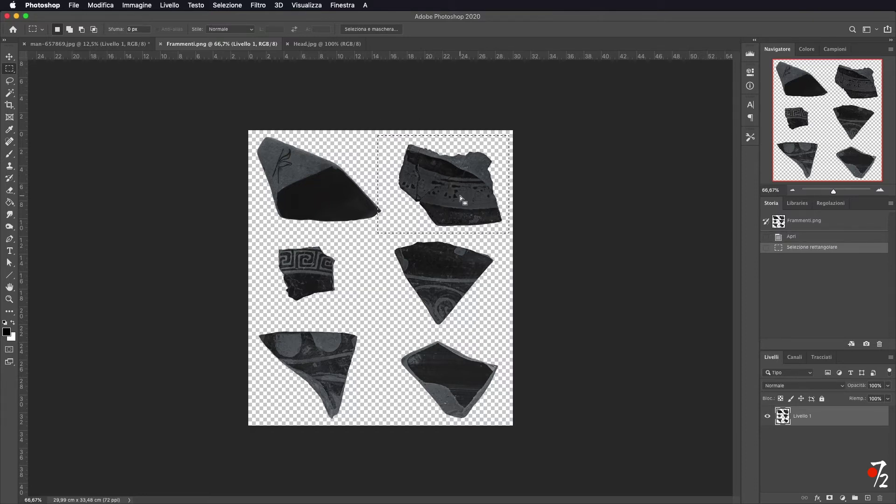
pyautogui.moveTo(446, 194); pyautogui.dragTo(428, 243)
pyautogui.press('v')
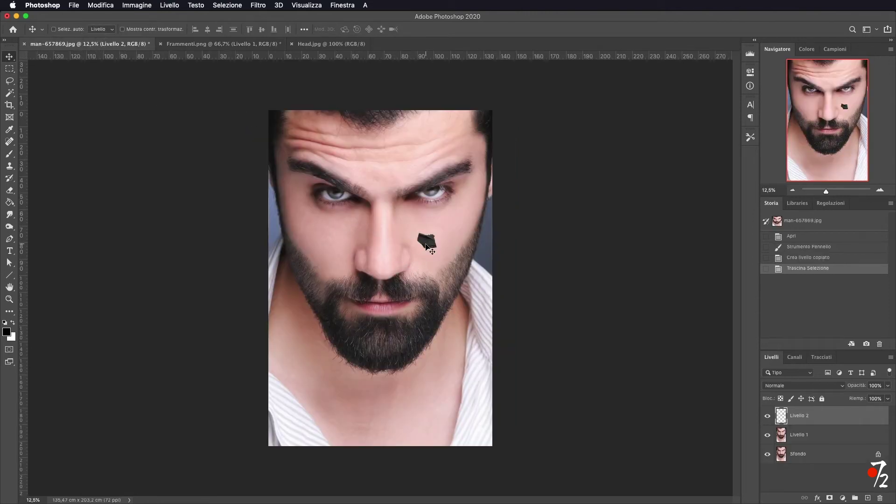
# Step: Free-transform the fragment: scale it to about 352%, rotate it steeply and fit it on the cheek at the picture's right side
pyautogui.press('super+t')
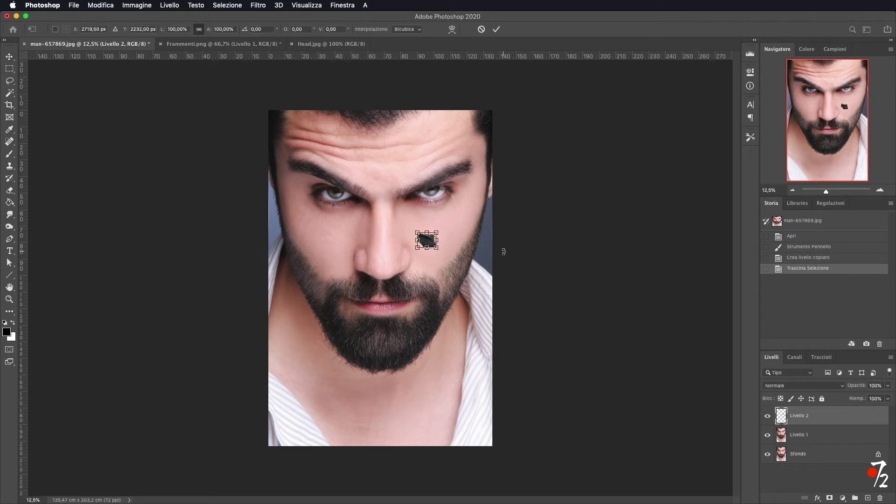
pyautogui.moveTo(437, 233); pyautogui.dragTo(485, 194)
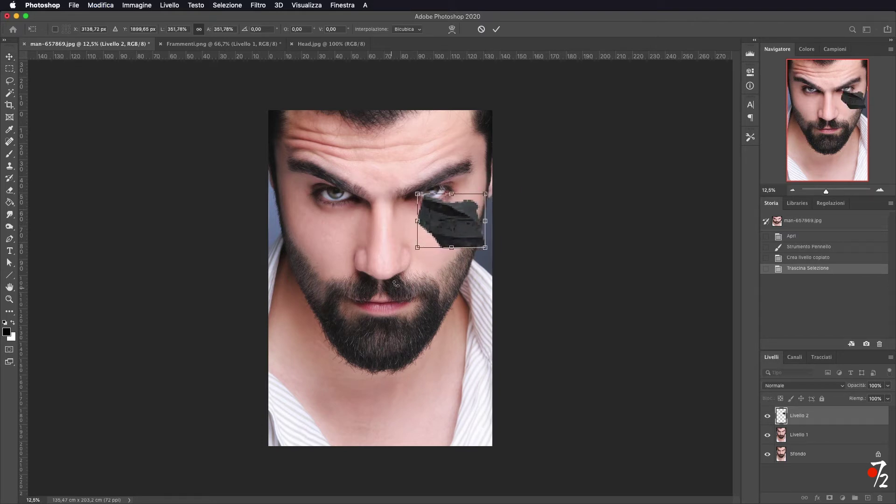
pyautogui.moveTo(411, 258); pyautogui.dragTo(428, 271)
pyautogui.moveTo(450, 224); pyautogui.dragTo(443, 235)
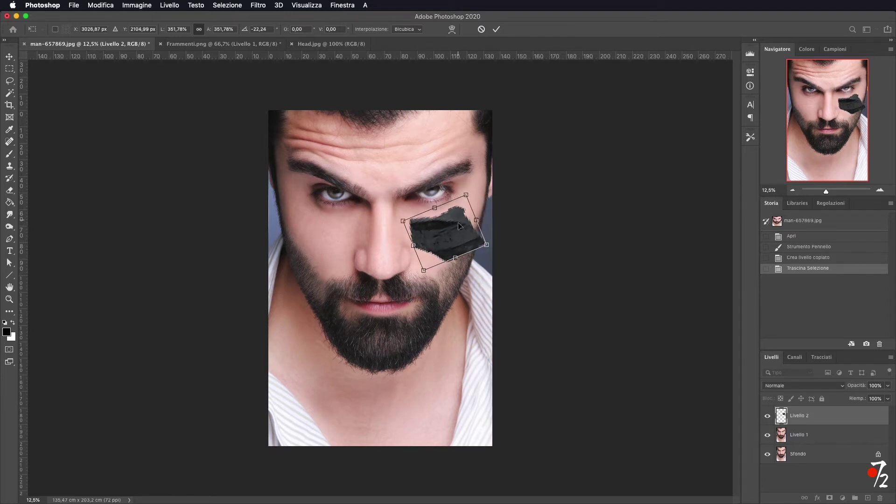
pyautogui.moveTo(417, 282); pyautogui.dragTo(434, 121)
pyautogui.moveTo(441, 231); pyautogui.dragTo(436, 228)
pyautogui.moveTo(447, 277); pyautogui.dragTo(442, 268)
pyautogui.moveTo(441, 226); pyautogui.dragTo(443, 229)
pyautogui.click(496, 29)
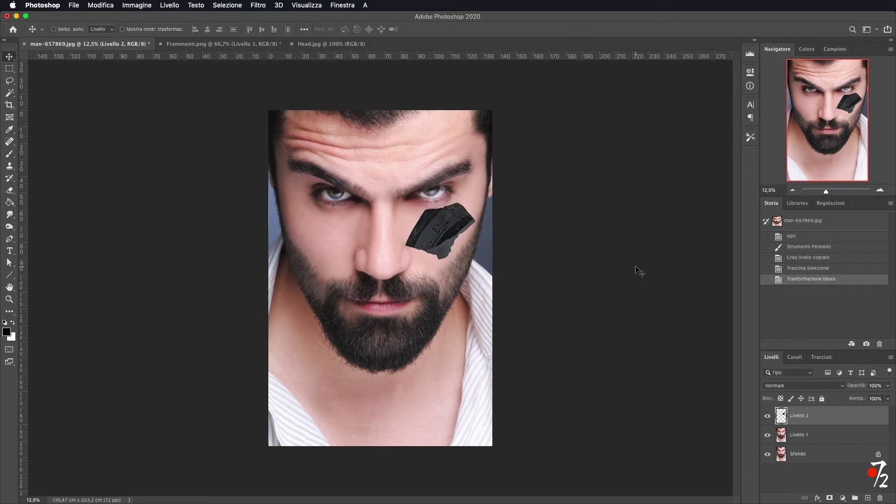
# Step: Mask the Livello 1 face copy with the outline of the fragment on Livello 2
pyautogui.click(783, 441)
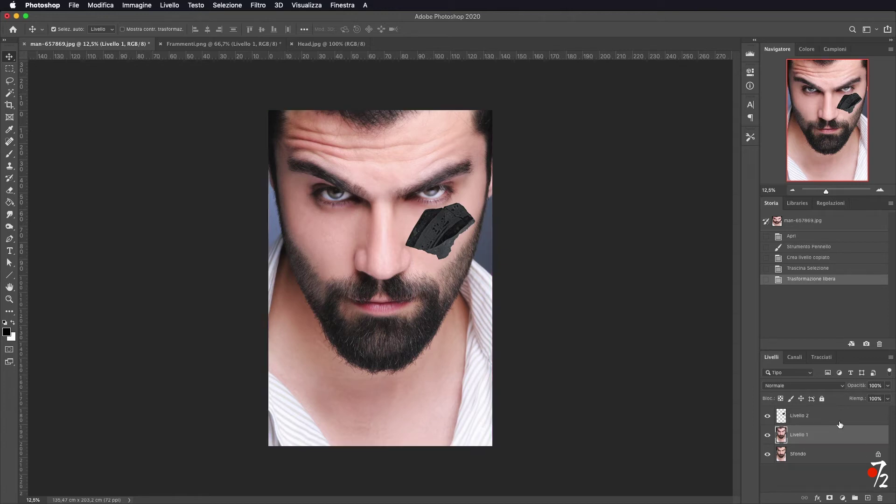
pyautogui.moveTo(787, 420); pyautogui.dragTo(783, 422)
pyautogui.keyDown('super'); pyautogui.click(782, 421); pyautogui.keyUp('super')
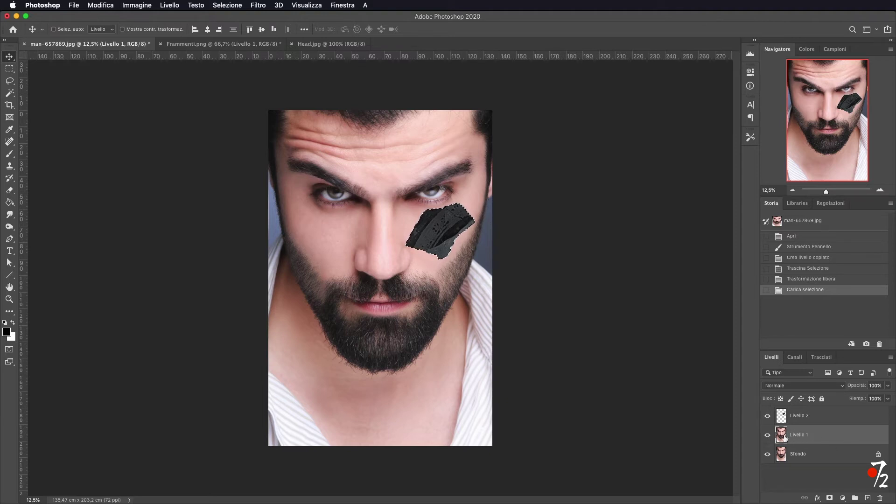
pyautogui.click(829, 498)
# Step: Set the Livello 2 fragment's blend mode to Sovrapponi and compare the face with the layer hidden and shown
pyautogui.click(821, 421)
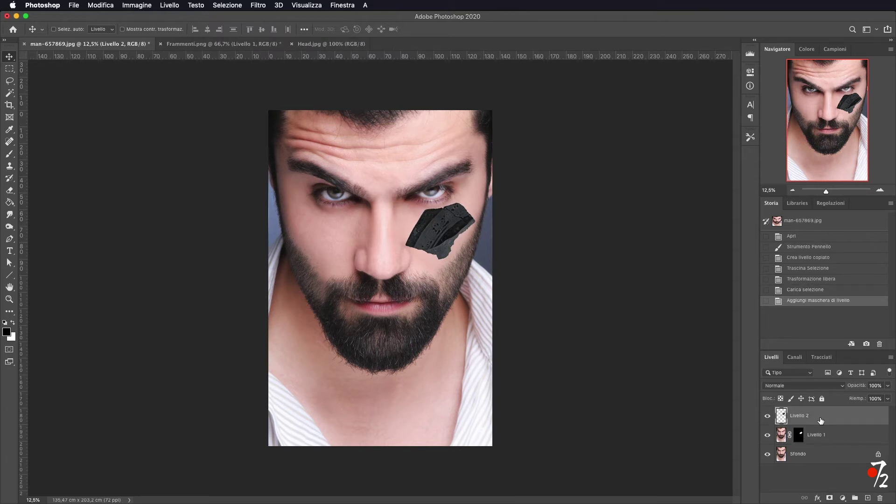
pyautogui.click(787, 387)
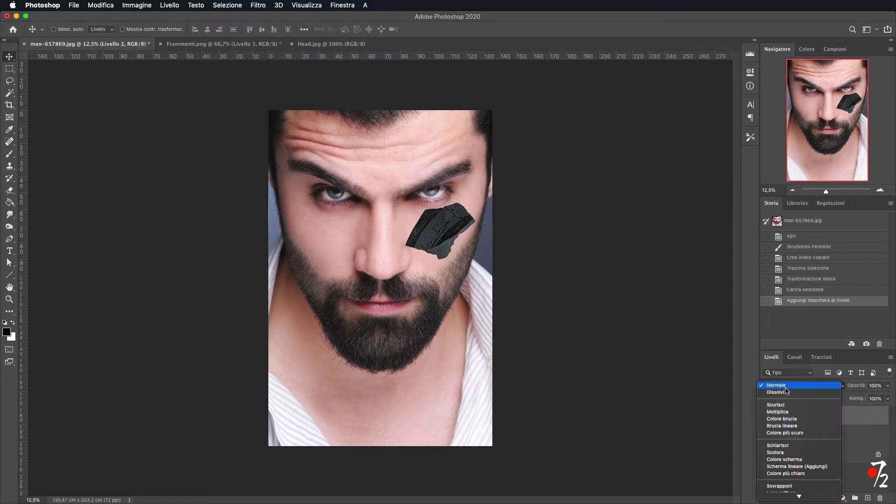
pyautogui.click(790, 486)
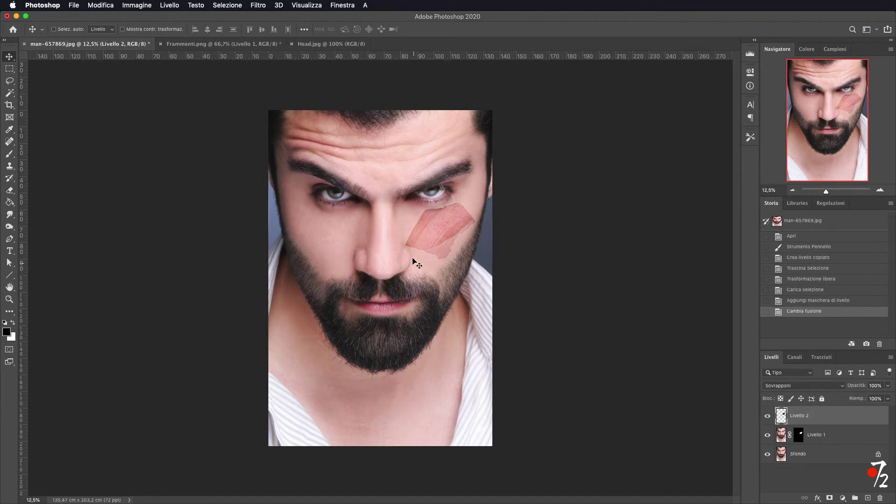
pyautogui.click(767, 416)
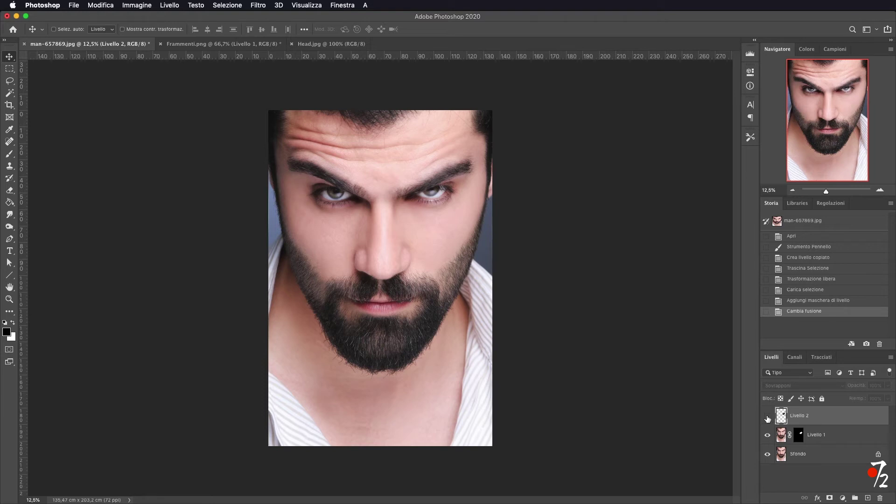
pyautogui.click(768, 416)
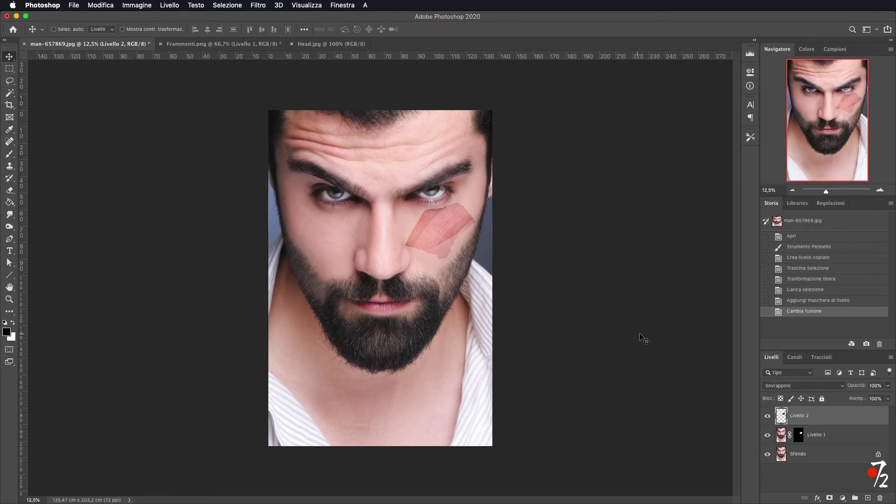
# Step: Merge Livello 2 with the masked Livello 1 and rename the merged layer Frammento
pyautogui.keyDown('super'); pyautogui.click(844, 434); pyautogui.keyUp('super')
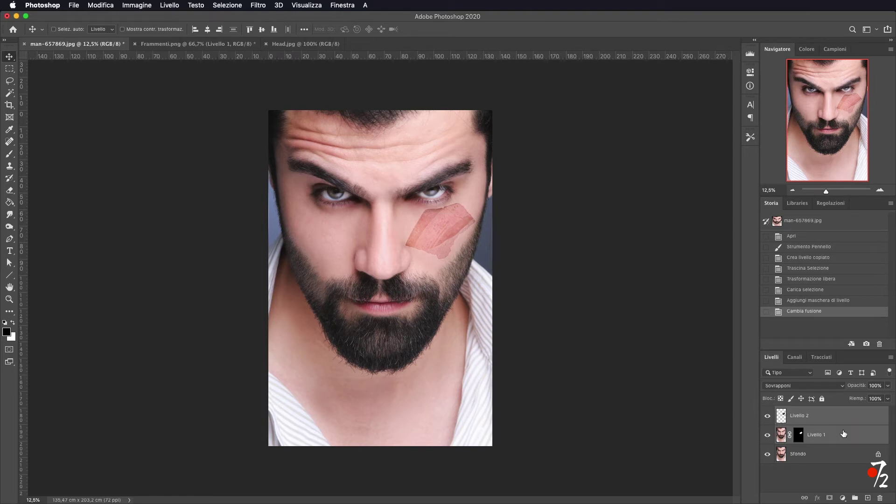
pyautogui.rightClick(839, 438)
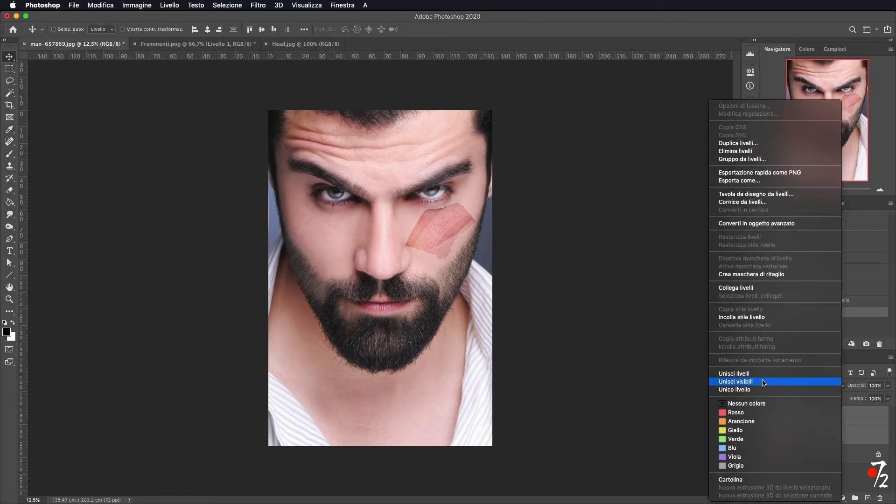
pyautogui.click(757, 374)
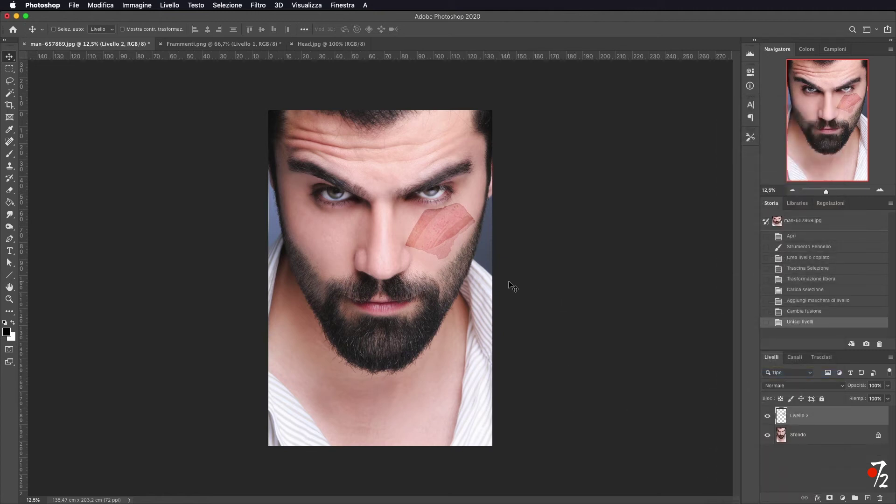
pyautogui.moveTo(450, 234)
pyautogui.mouseDown()
pyautogui.moveTo(469, 255)
pyautogui.moveTo(426, 230)
pyautogui.moveTo(478, 266)
pyautogui.moveTo(447, 237)
pyautogui.mouseUp()
pyautogui.doubleClick(803, 417)
pyautogui.write('Frammento')
pyautogui.press('Return')
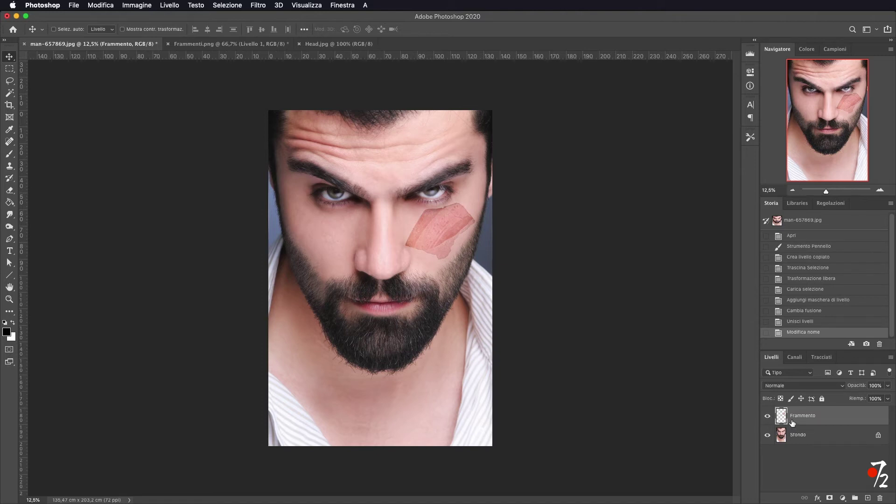
# Step: Create a copy of the Frammento layer named "Frammento ombra" and place it beneath the original
pyautogui.press('super+j')
pyautogui.doubleClick(825, 416)
pyautogui.click(828, 416)
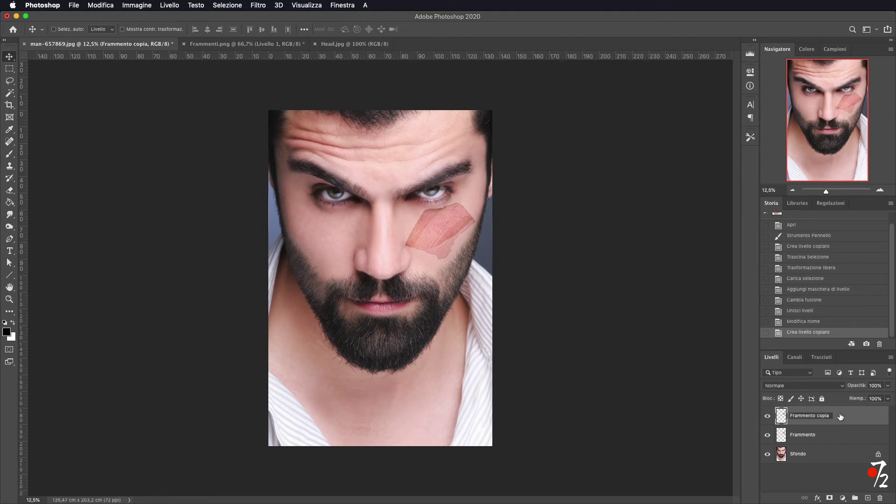
pyautogui.write('ombra')
pyautogui.click(830, 434)
pyautogui.moveTo(840, 416); pyautogui.dragTo(839, 442)
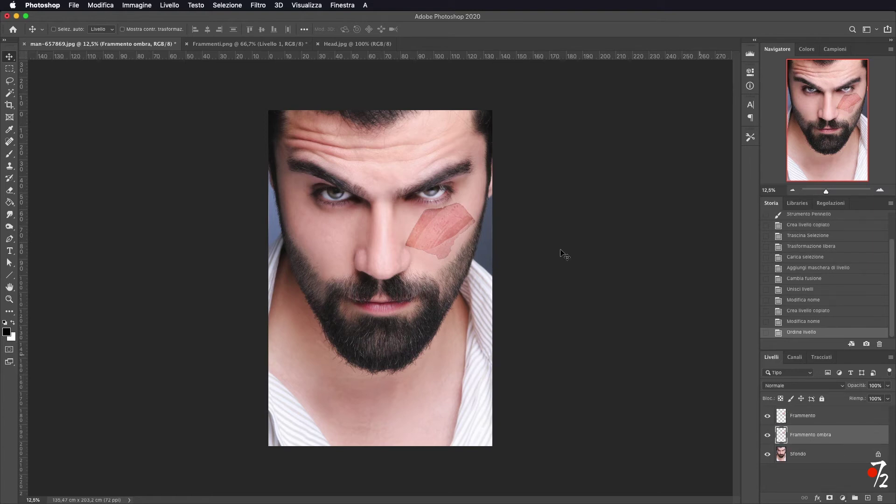
# Step: Move the Frammento piece slightly up and outward from the cheek, offsetting it from its shadow copy
pyautogui.click(822, 416)
pyautogui.moveTo(467, 230); pyautogui.dragTo(482, 217)
# Step: Add a Valori tonali adjustment clipped to Frammento ombra and lower its white output level to 0 to turn the copy black
pyautogui.click(804, 436)
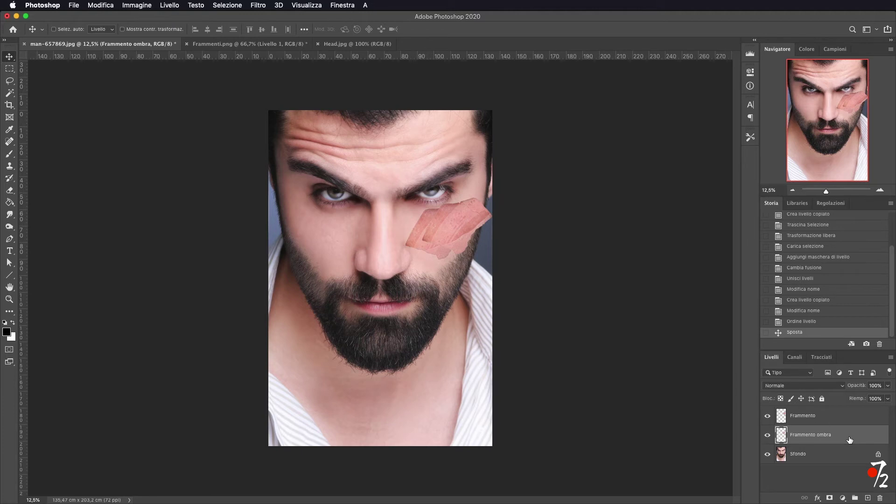
pyautogui.click(843, 498)
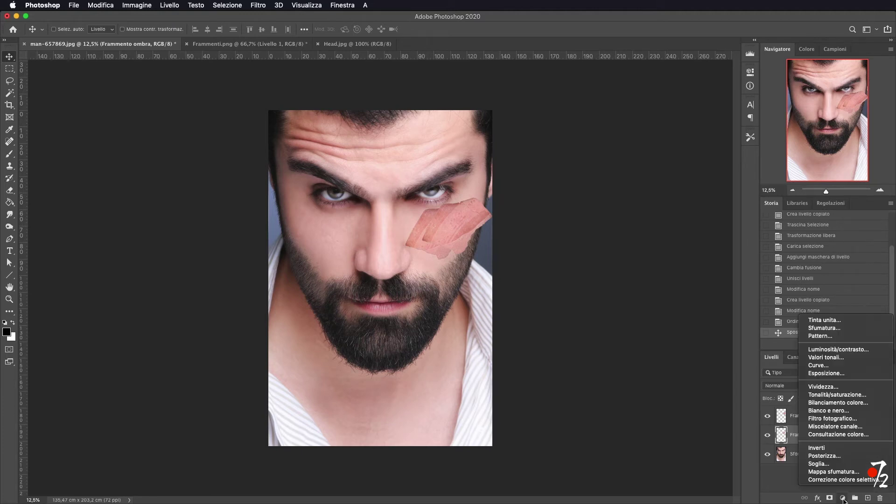
pyautogui.click(826, 358)
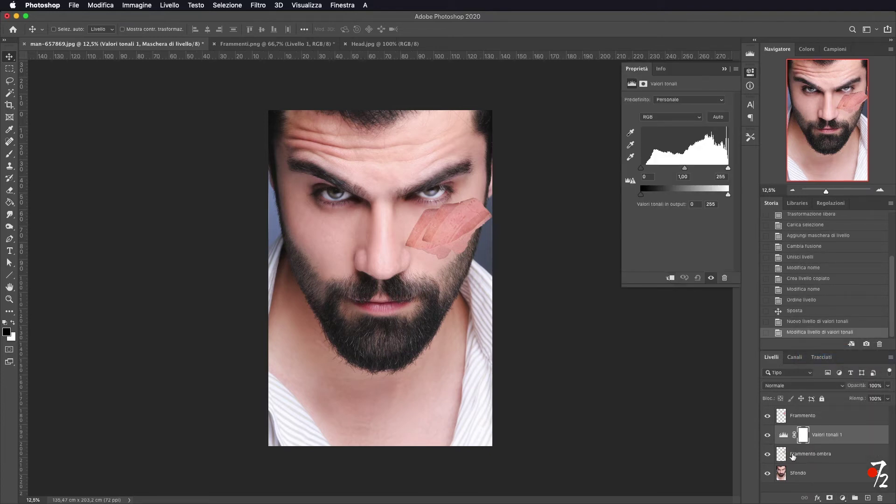
pyautogui.click(672, 279)
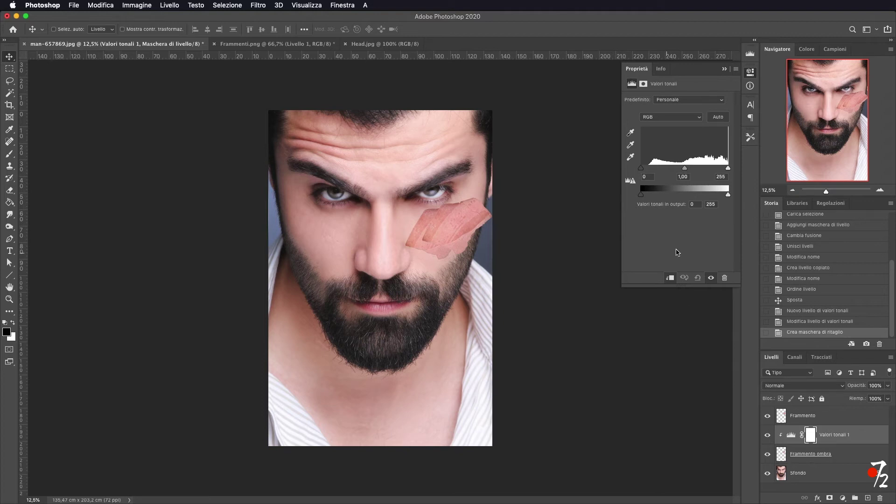
pyautogui.moveTo(727, 195); pyautogui.dragTo(643, 195)
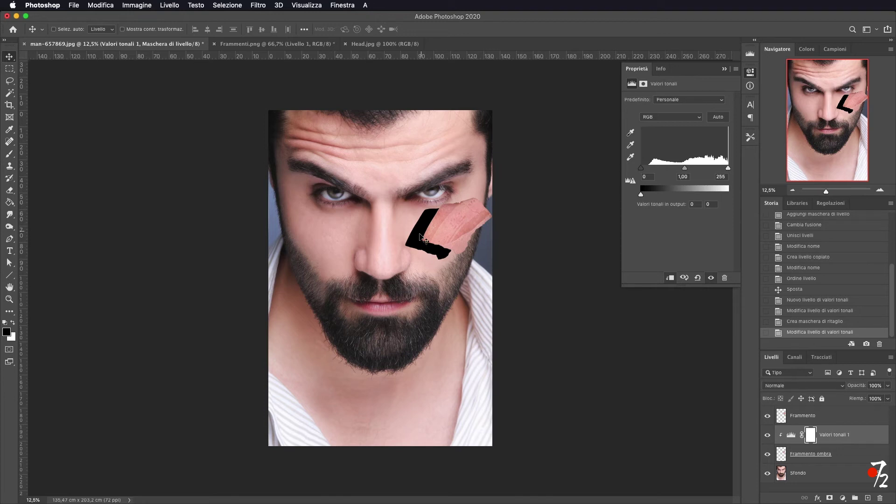
pyautogui.click(724, 69)
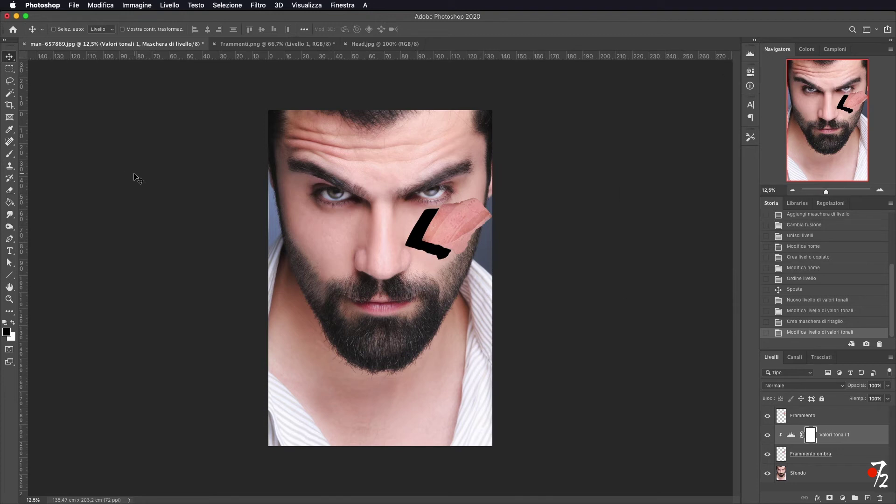
# Step: Reposition the Frammento piece slightly down and inward over the black copy on the cheek
pyautogui.moveTo(453, 229); pyautogui.dragTo(458, 244)
pyautogui.click(847, 418)
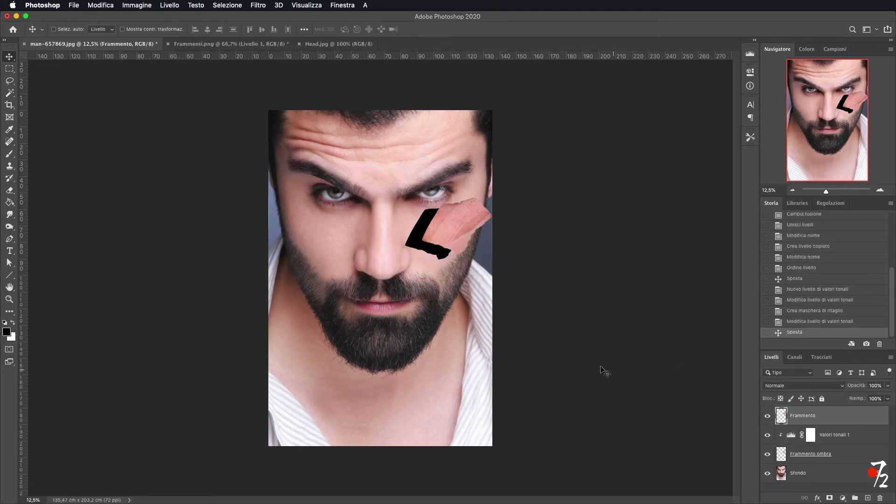
pyautogui.moveTo(458, 224); pyautogui.dragTo(450, 237)
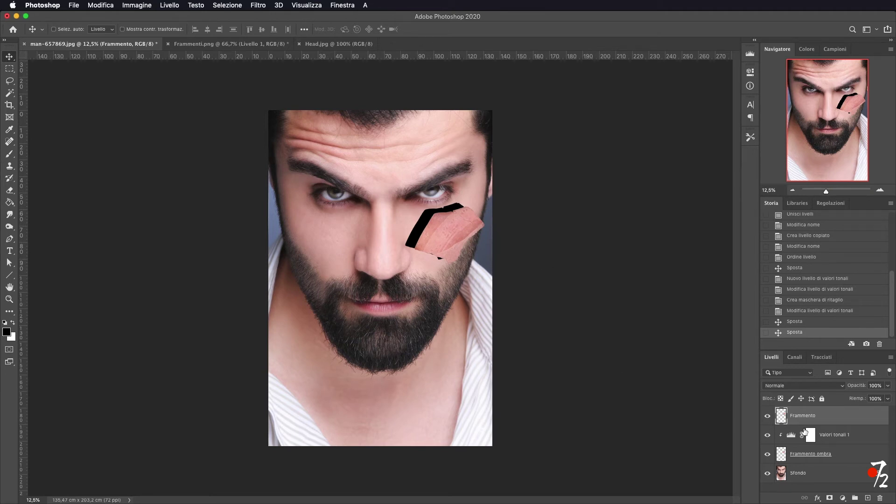
# Step: Add an Ombra esterna effect to the Frammento layer, raising its opacity and setting the global light angle to 53°
pyautogui.doubleClick(867, 417)
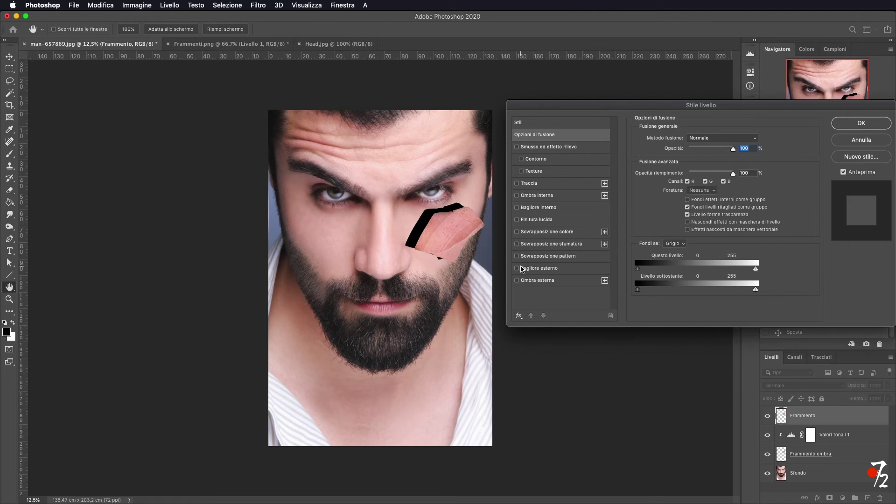
pyautogui.click(516, 281)
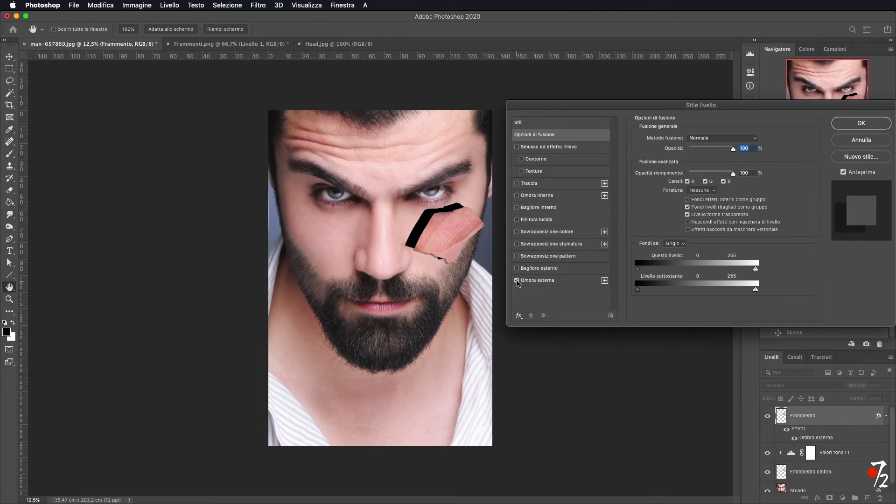
pyautogui.click(585, 281)
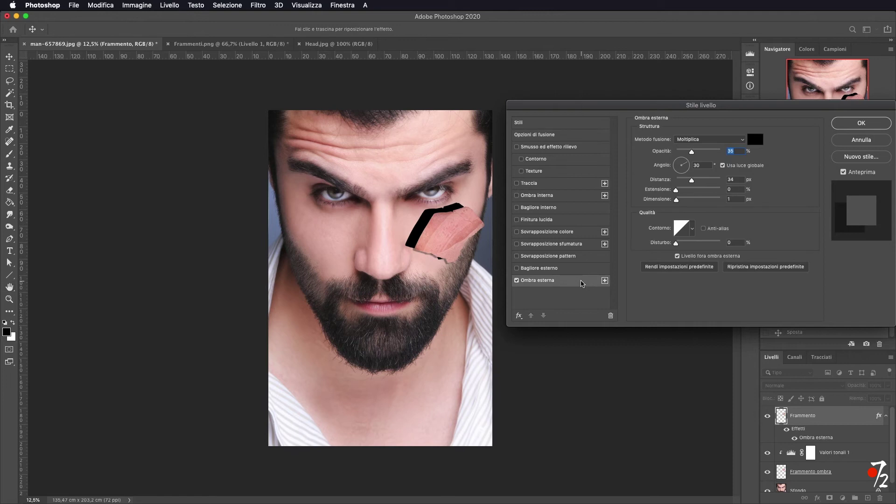
pyautogui.moveTo(692, 152); pyautogui.dragTo(718, 152)
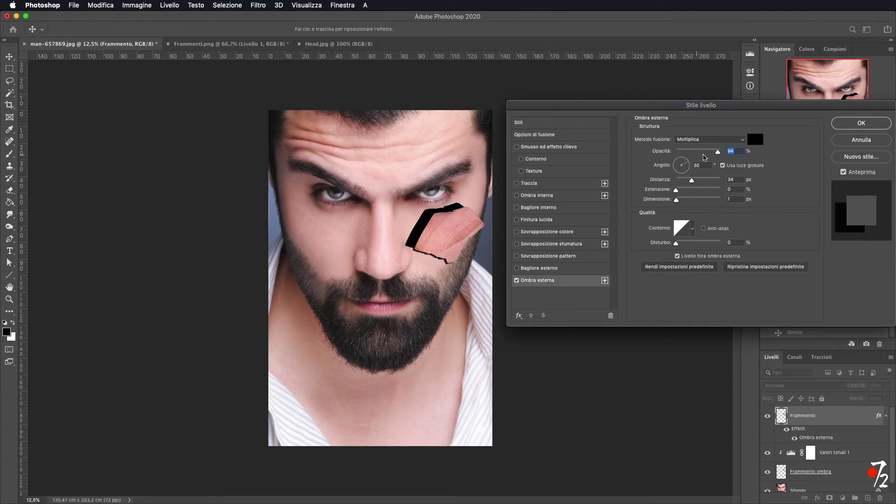
pyautogui.moveTo(718, 152); pyautogui.dragTo(688, 163)
pyautogui.click(854, 124)
pyautogui.moveTo(462, 247)
pyautogui.mouseDown()
pyautogui.moveTo(450, 249)
pyautogui.moveTo(455, 239)
pyautogui.mouseUp()
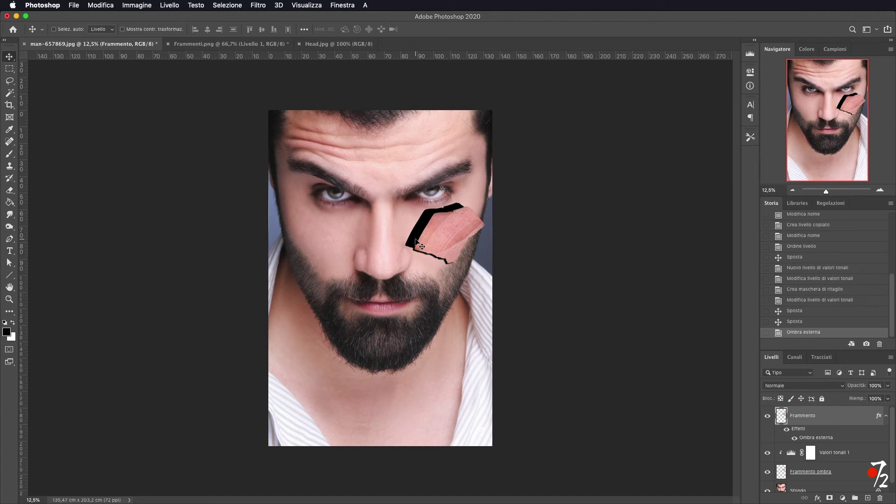
# Step: Hide the Frammento, Valori tonali 1 and Frammento ombra layers
pyautogui.click(767, 417)
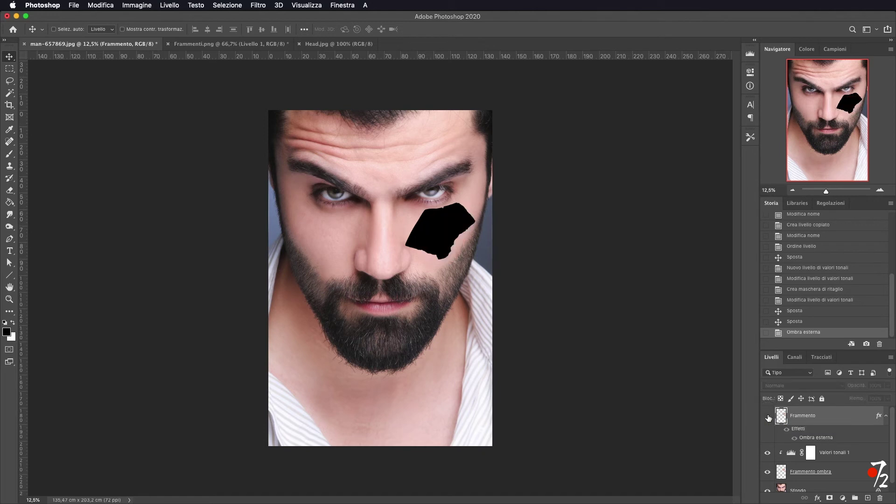
pyautogui.click(767, 452)
pyautogui.click(767, 472)
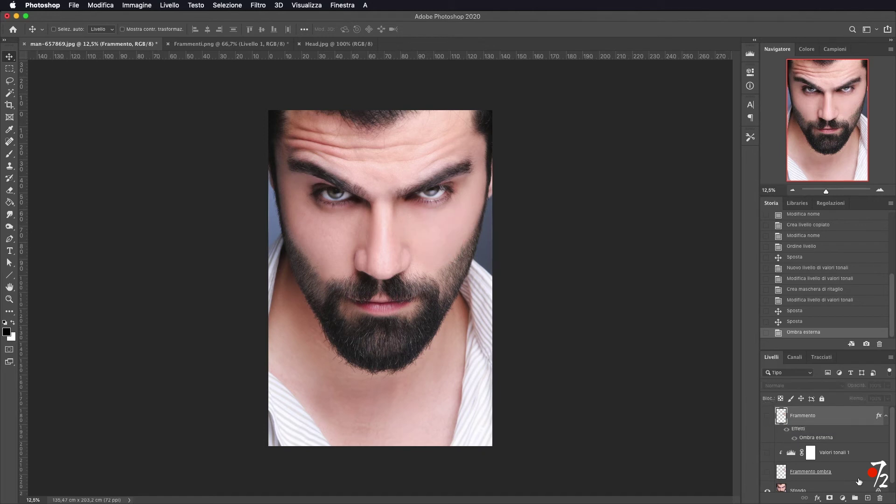
# Step: Bring the anatomical muscle head from Head.jpg into the portrait directly above Sfondo and enlarge it over the face
pyautogui.scroll(-1, 854, 486)
pyautogui.click(830, 487)
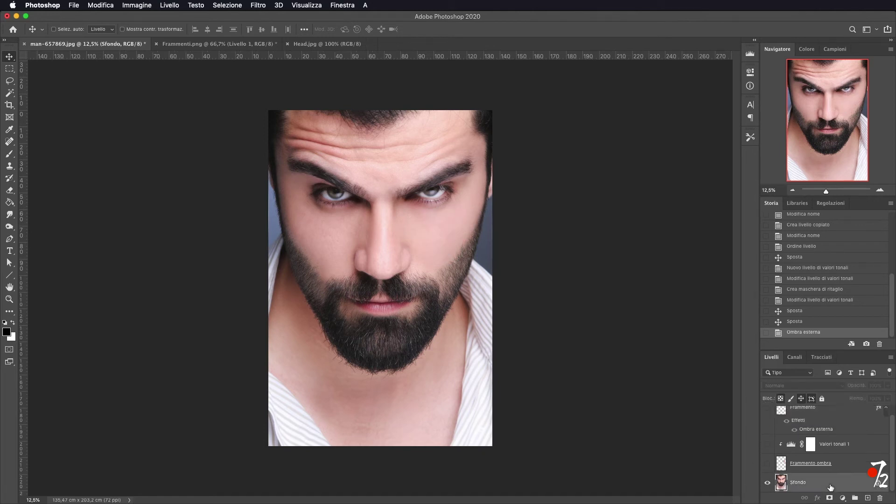
pyautogui.click(339, 45)
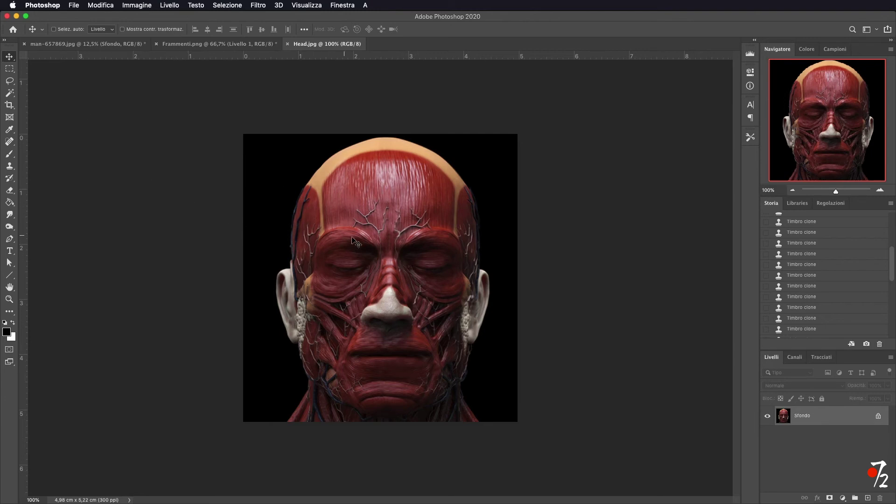
pyautogui.click(106, 44)
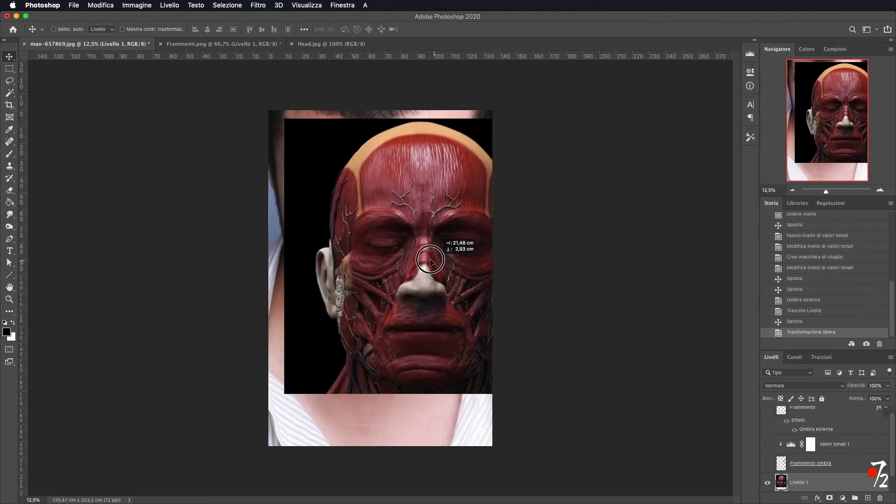
pyautogui.moveTo(420, 259); pyautogui.dragTo(400, 265)
pyautogui.hotkey('ctrl', 't')
pyautogui.moveTo(383, 120); pyautogui.dragTo(386, 76)
# Step: Lower Livello 1's opacity to 54% and align the muscle head with the man's facial features
pyautogui.click(885, 386)
pyautogui.moveTo(886, 397); pyautogui.dragTo(868, 400)
pyautogui.moveTo(404, 322); pyautogui.dragTo(393, 293)
# Step: Warp the muscle head by pulling its lower corners inward and curving its edges to match the man's face
pyautogui.click(451, 29)
pyautogui.moveTo(221, 377); pyautogui.dragTo(279, 361)
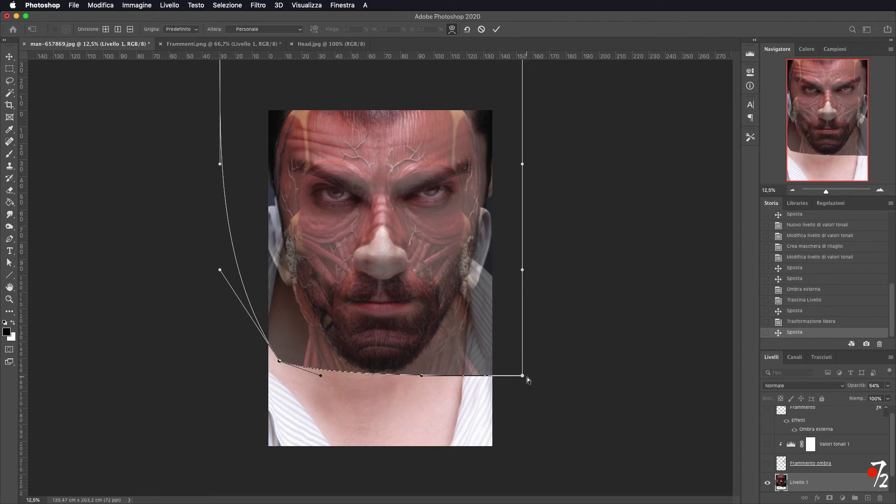
pyautogui.moveTo(522, 376); pyautogui.dragTo(490, 358)
pyautogui.moveTo(280, 116)
pyautogui.mouseDown()
pyautogui.moveTo(281, 104)
pyautogui.moveTo(281, 118)
pyautogui.mouseUp()
pyautogui.moveTo(476, 129); pyautogui.dragTo(483, 122)
pyautogui.moveTo(379, 306); pyautogui.dragTo(378, 313)
pyautogui.moveTo(484, 154); pyautogui.dragTo(484, 155)
pyautogui.moveTo(216, 161); pyautogui.dragTo(213, 160)
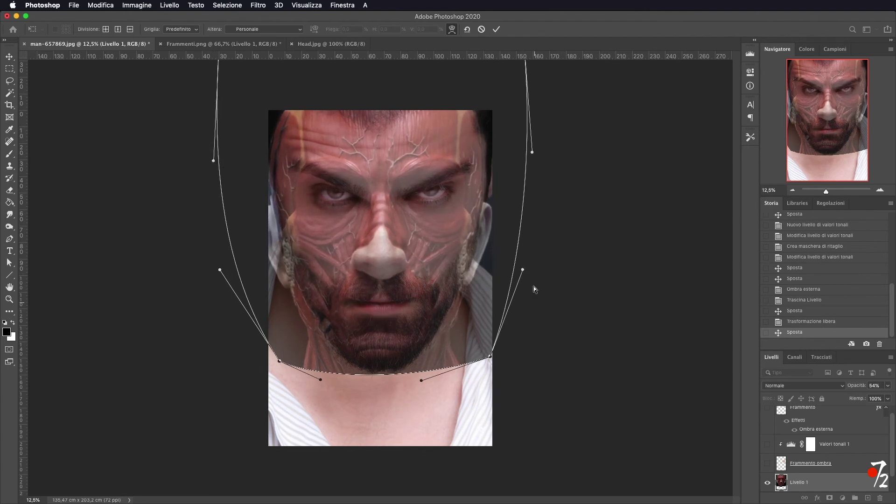
pyautogui.click(497, 29)
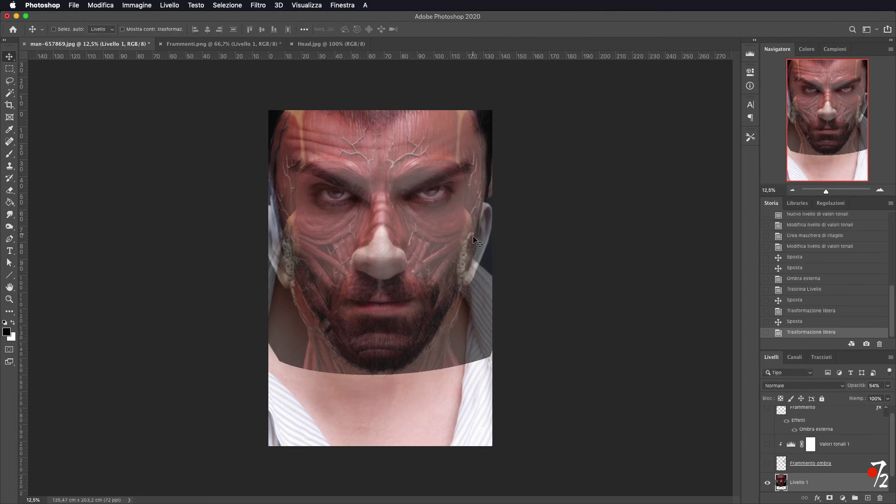
# Step: Set Livello 1's opacity back to 100% and show the Frammento layer again
pyautogui.click(888, 386)
pyautogui.moveTo(869, 398); pyautogui.dragTo(894, 405)
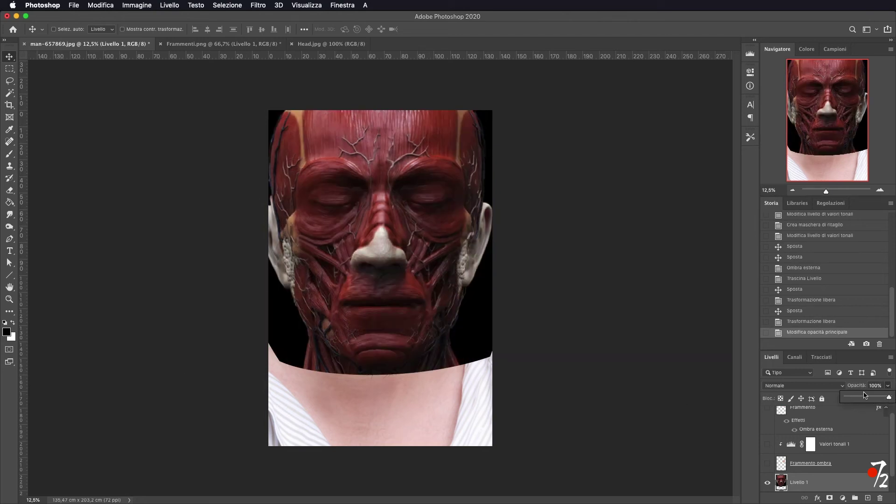
pyautogui.scroll(1, 794, 434)
pyautogui.click(768, 417)
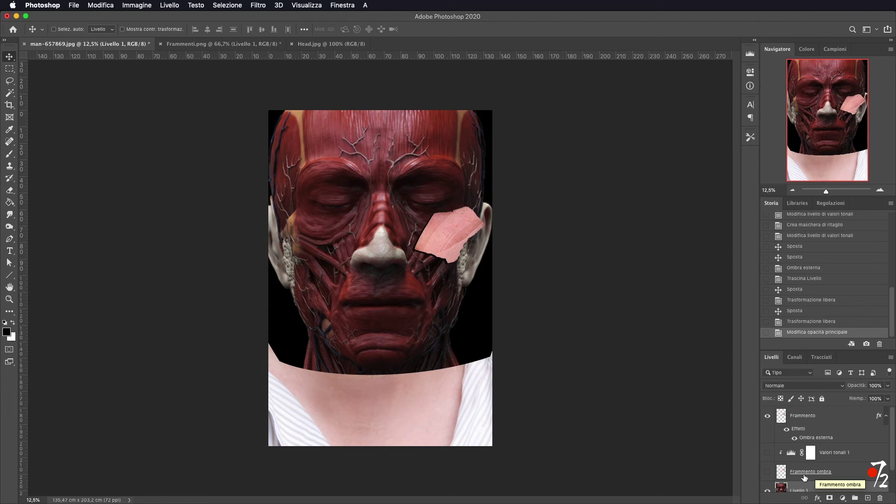
# Step: Rename Livello 1, the muscle head layer, as "Muscolatura"
pyautogui.scroll(-1, 844, 419)
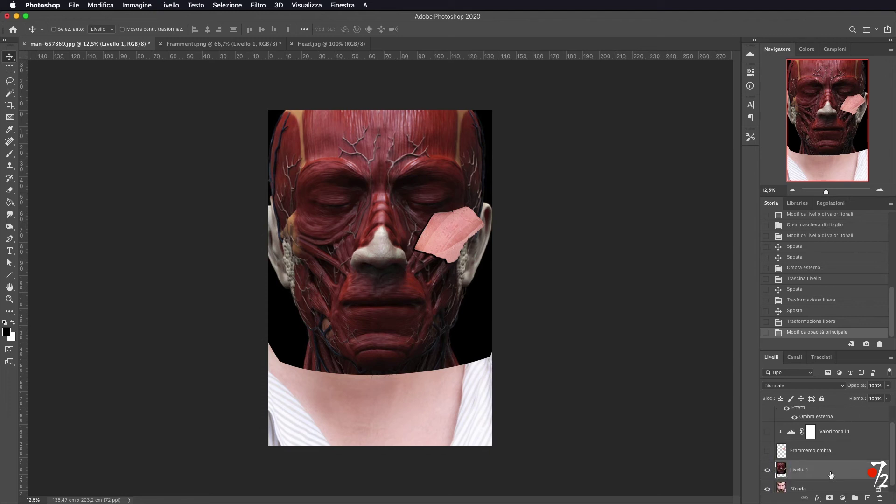
pyautogui.doubleClick(798, 470)
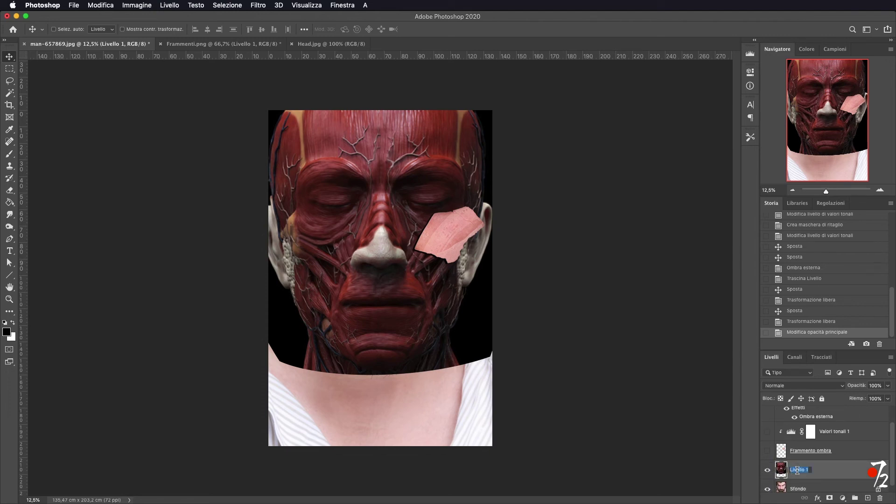
pyautogui.press('BackSpace')
pyautogui.press('Return')
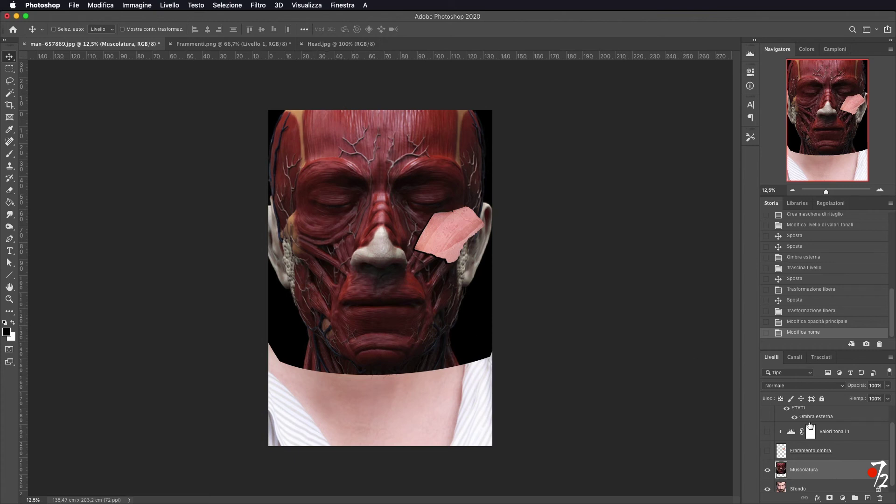
# Step: Load the Frammento ombra outline as a selection and use it to add a layer mask to Muscolatura
pyautogui.scroll(3, 857, 456)
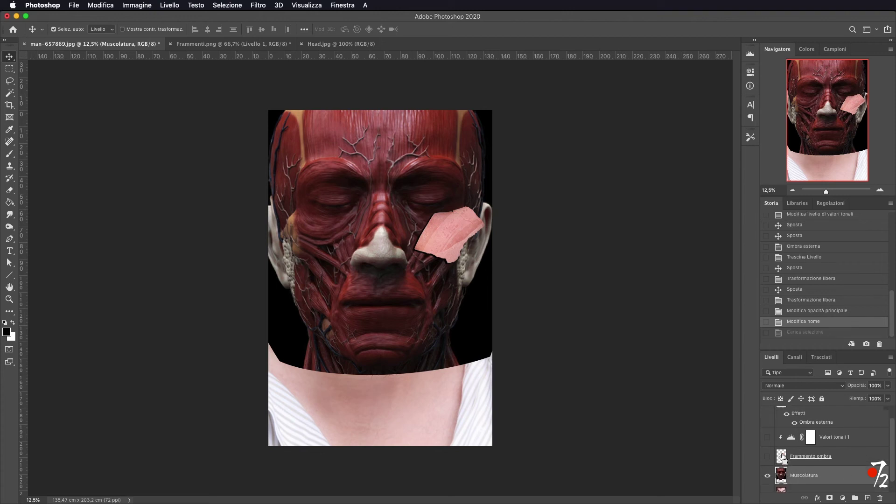
pyautogui.keyDown('super'); pyautogui.click(782, 458); pyautogui.keyUp('super')
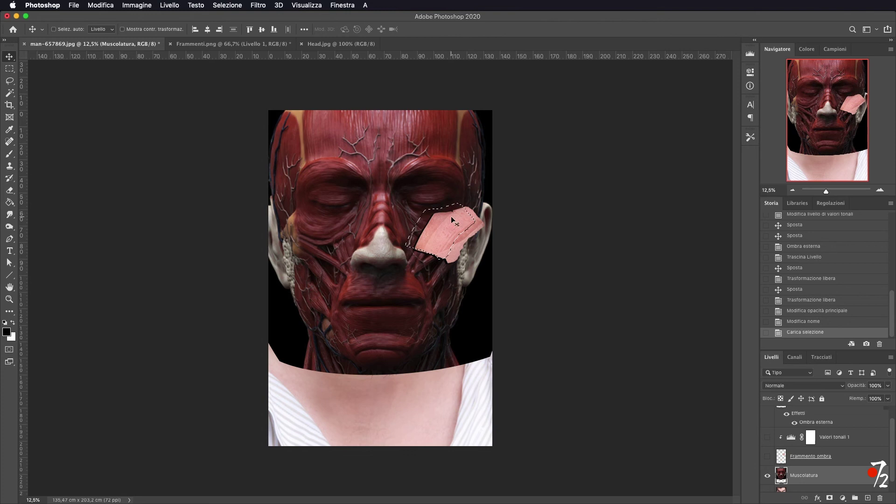
pyautogui.scroll(-1, 812, 448)
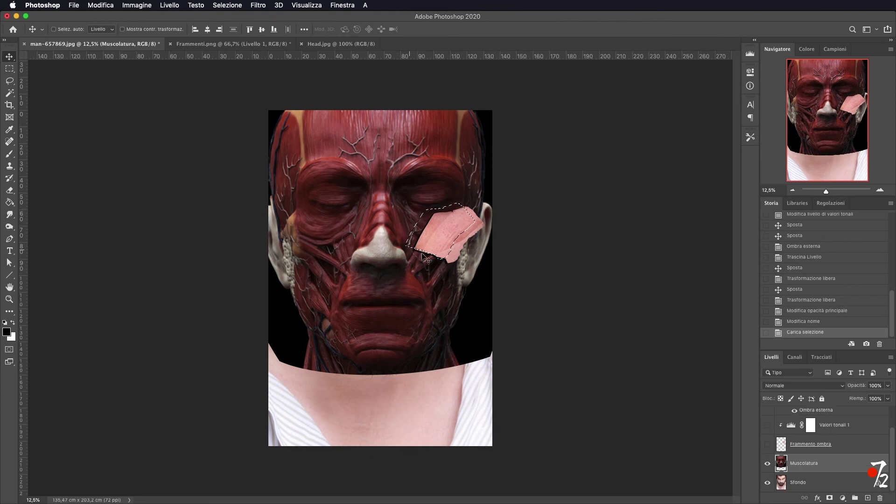
pyautogui.click(829, 498)
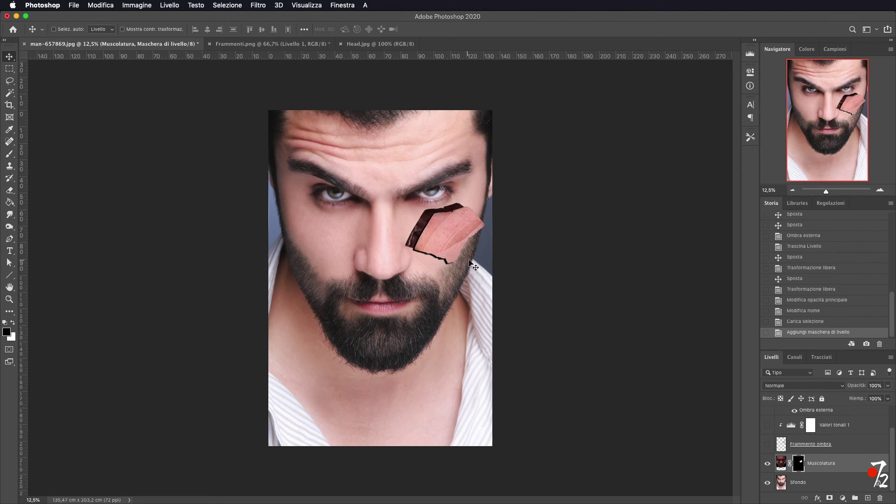
# Step: Move the Frammento piece slightly up and outward to expose more muscle, fine-tuning its position with small nudges
pyautogui.scroll(2, 829, 479)
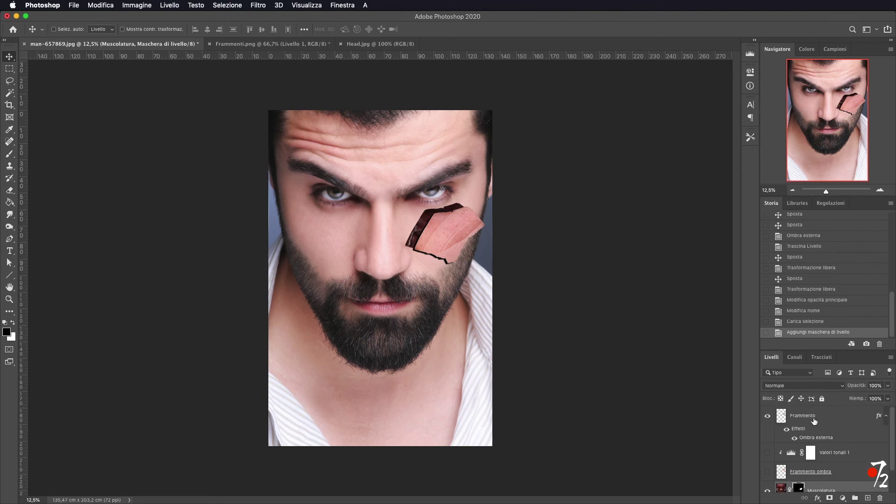
pyautogui.click(813, 420)
pyautogui.moveTo(451, 234)
pyautogui.mouseDown()
pyautogui.moveTo(502, 266)
pyautogui.moveTo(474, 262)
pyautogui.moveTo(444, 236)
pyautogui.moveTo(452, 238)
pyautogui.moveTo(449, 225)
pyautogui.mouseUp()
pyautogui.moveTo(434, 254); pyautogui.dragTo(470, 231)
pyautogui.hotkey('shift', 'Left')
pyautogui.hotkey('shift', 'Left')
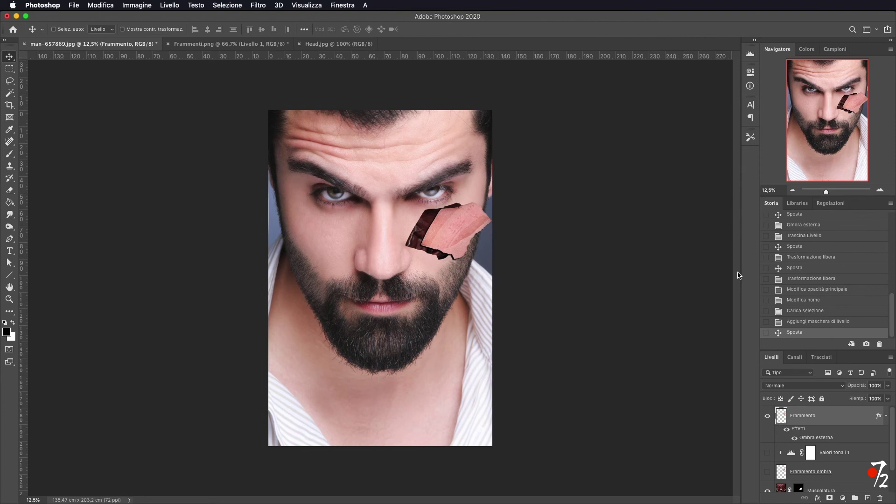
pyautogui.hotkey('shift', 'Down')
pyautogui.hotkey('shift', 'Down')
pyautogui.hotkey('shift', 'Down')
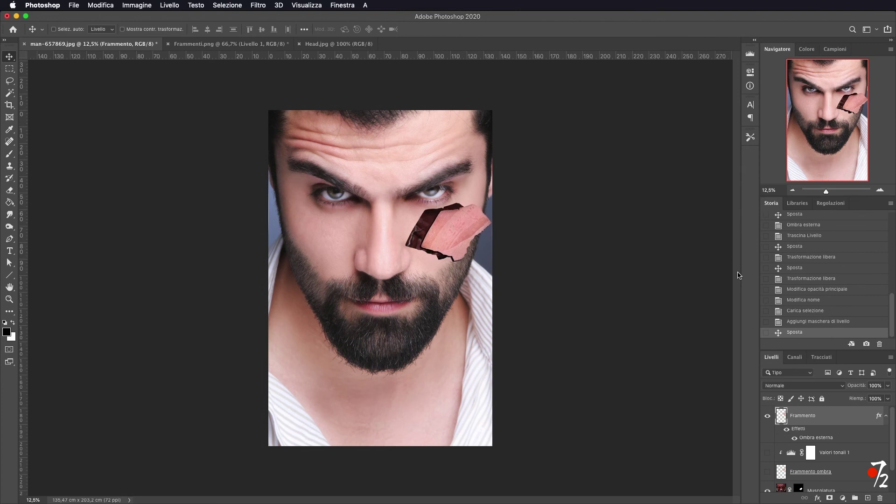
# Step: Add a Curve adjustment clipped to Muscolatura and brighten it with a curve point at input 84, output 151
pyautogui.scroll(-2, 868, 462)
pyautogui.click(863, 463)
pyautogui.click(842, 498)
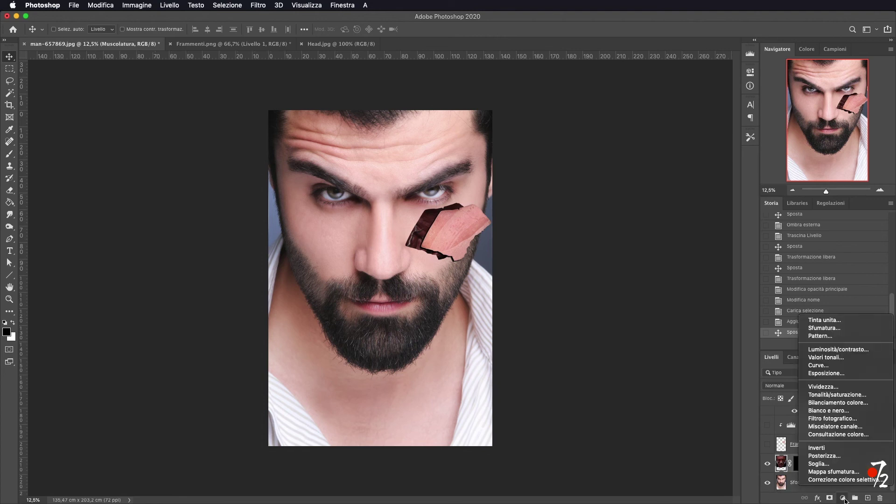
pyautogui.click(848, 367)
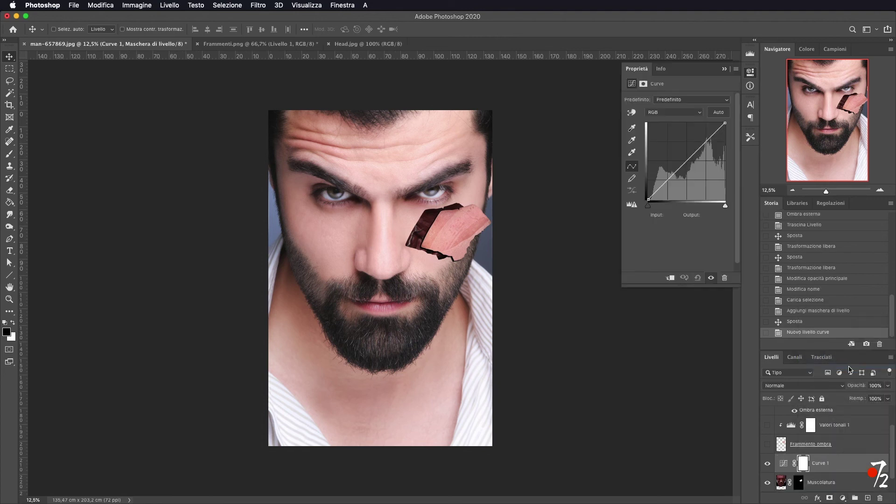
pyautogui.click(671, 278)
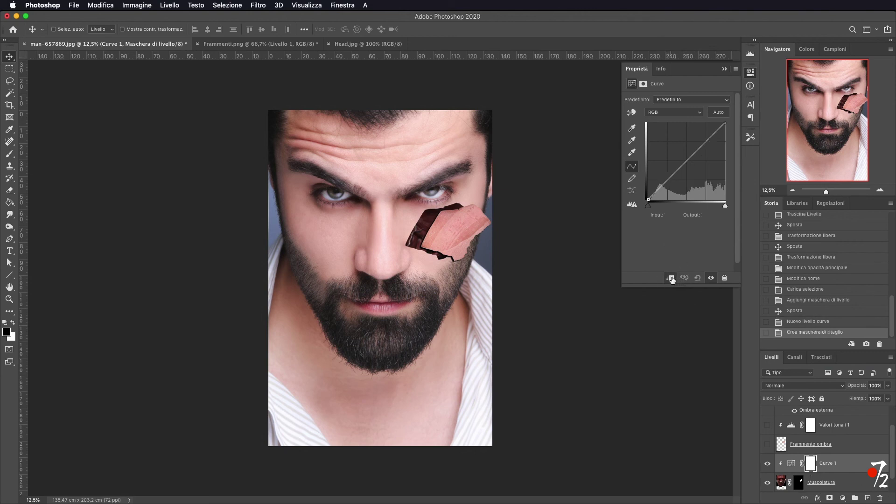
pyautogui.moveTo(684, 162); pyautogui.dragTo(673, 154)
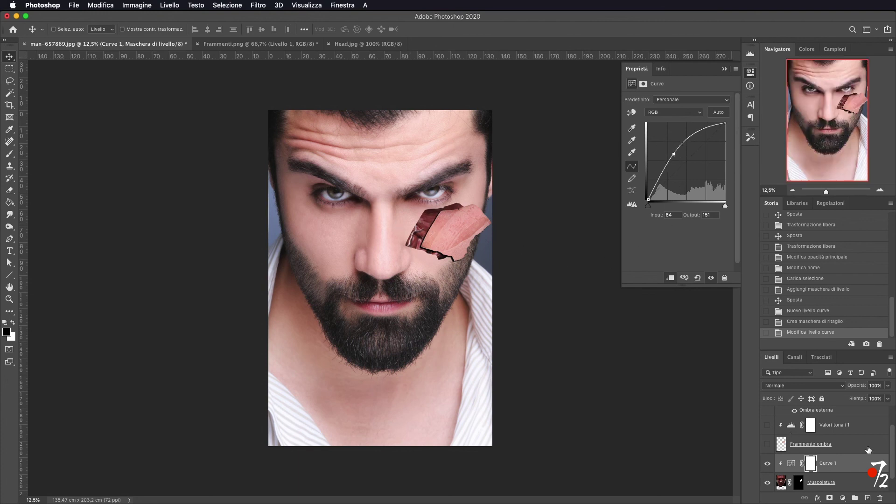
pyautogui.click(724, 69)
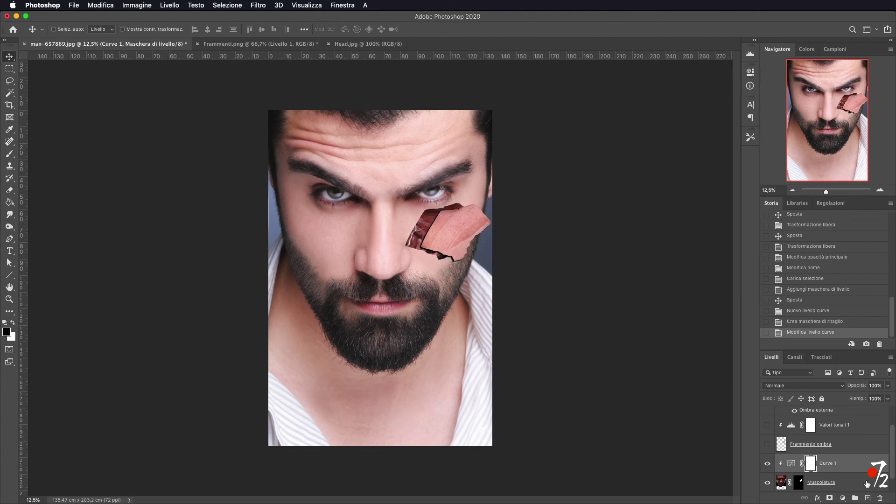
# Step: Shift the Frammento piece slightly upward over the brightened muscle opening
pyautogui.scroll(2, 844, 456)
pyautogui.click(827, 424)
pyautogui.moveTo(451, 237)
pyautogui.mouseDown()
pyautogui.moveTo(483, 273)
pyautogui.moveTo(444, 223)
pyautogui.mouseUp()
# Step: Add a black Multiply drop shadow to Muscolatura at 100% opacity, 53° angle, 34 px distance and 1 px size
pyautogui.scroll(-3, 858, 479)
pyautogui.click(854, 477)
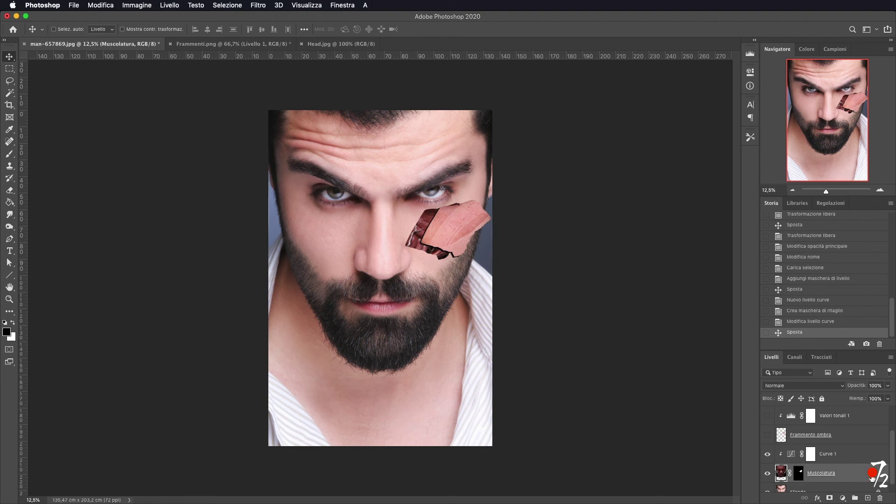
pyautogui.doubleClick(872, 477)
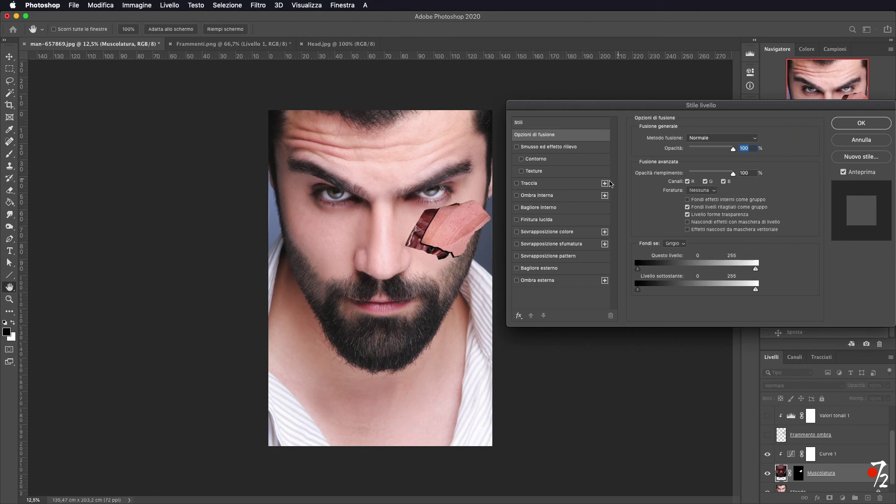
pyautogui.click(536, 195)
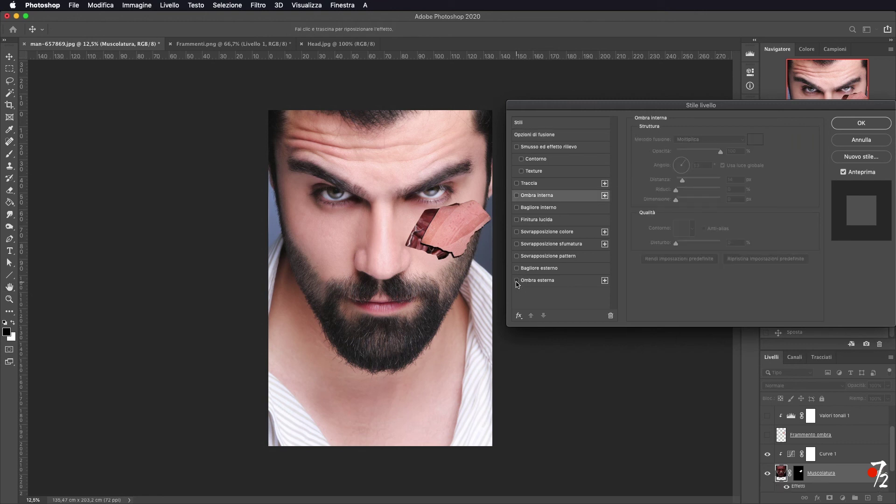
pyautogui.click(516, 281)
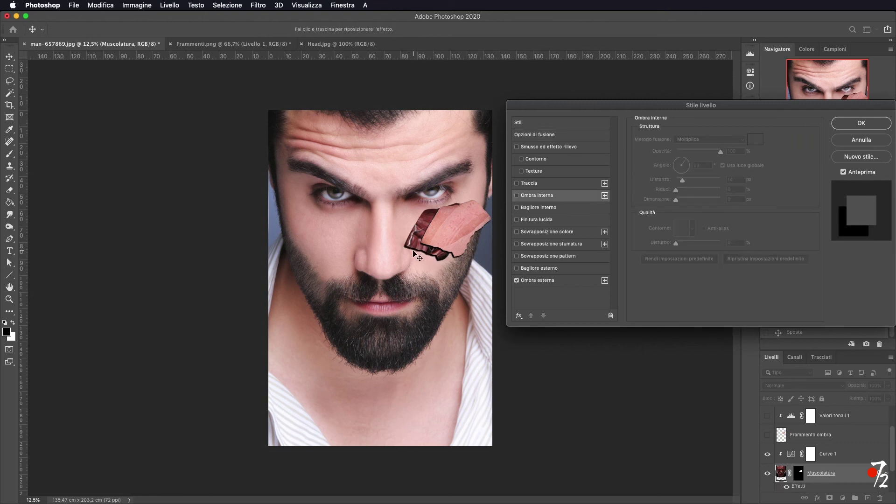
pyautogui.click(566, 282)
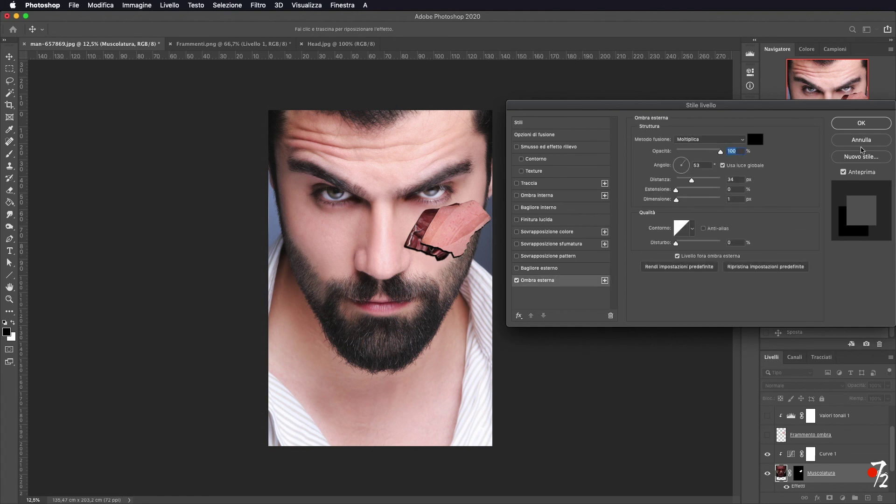
pyautogui.click(871, 124)
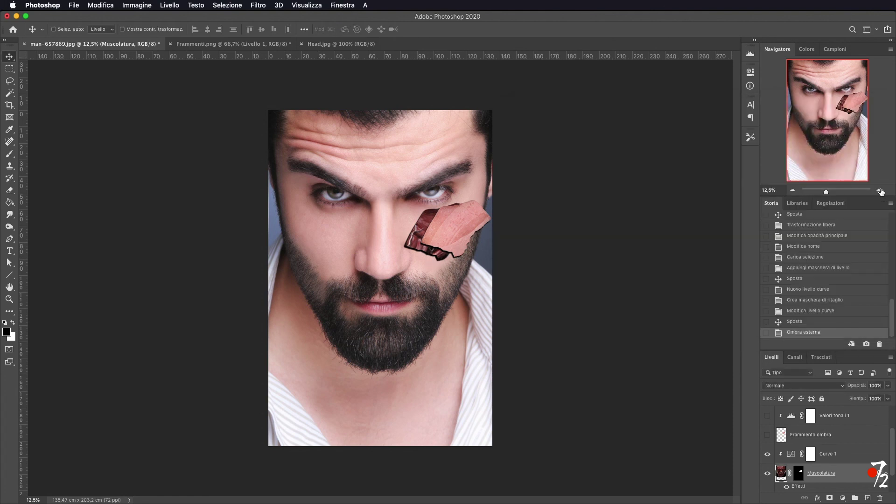
# Step: Select the Frammento layer and fine-tune the skin piece's position over the muscle opening
pyautogui.click(880, 191)
pyautogui.keyDown('super'); pyautogui.click(507, 210); pyautogui.keyUp('super')
pyautogui.moveTo(529, 196); pyautogui.dragTo(496, 197)
pyautogui.press('super+minus')
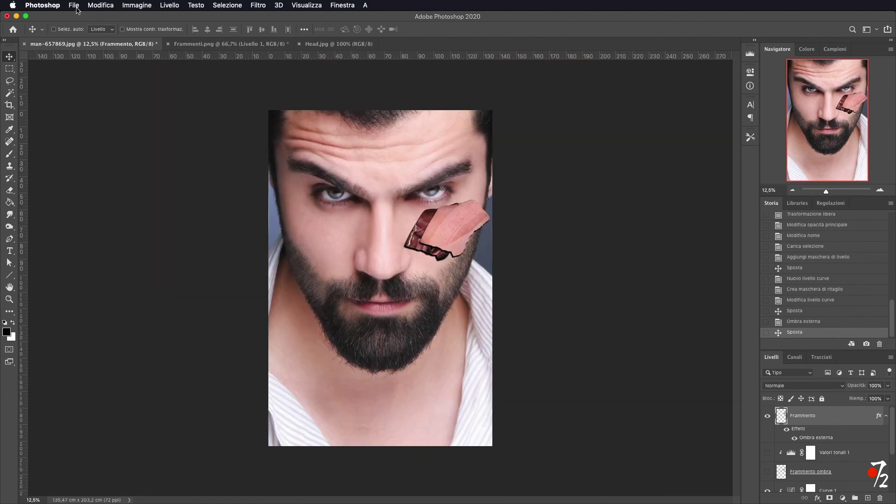
# Step: Apply a Perspective transform to the Frammento piece, making its upper edge slightly wider than its lower edge
pyautogui.click(95, 7)
pyautogui.moveTo(161, 223)
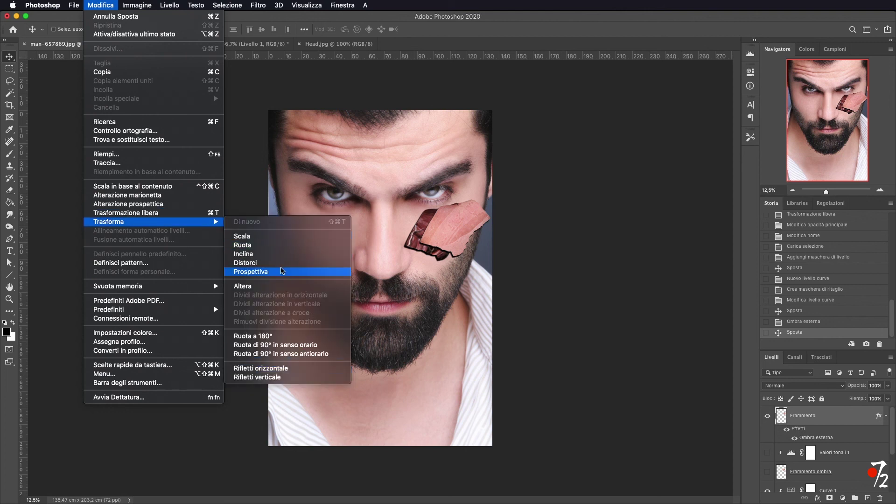
pyautogui.click(282, 271)
pyautogui.moveTo(495, 197); pyautogui.dragTo(496, 198)
pyautogui.moveTo(420, 256); pyautogui.dragTo(421, 261)
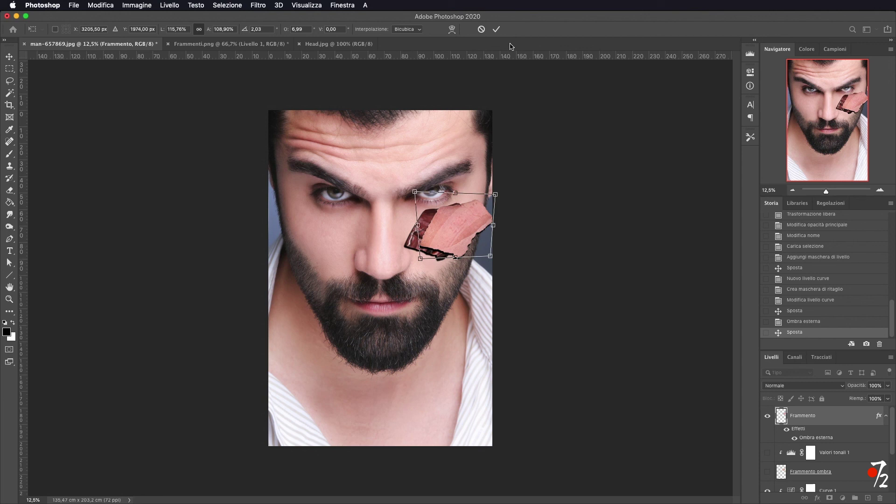
pyautogui.click(496, 29)
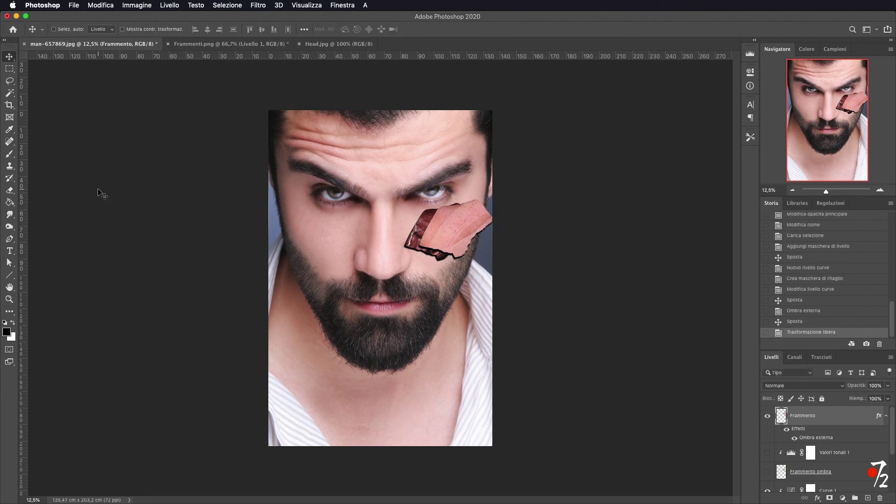
# Step: Adjust the Frammento piece slightly with Free Transform and shift it a little down and inward over the muscle opening
pyautogui.press('super+t')
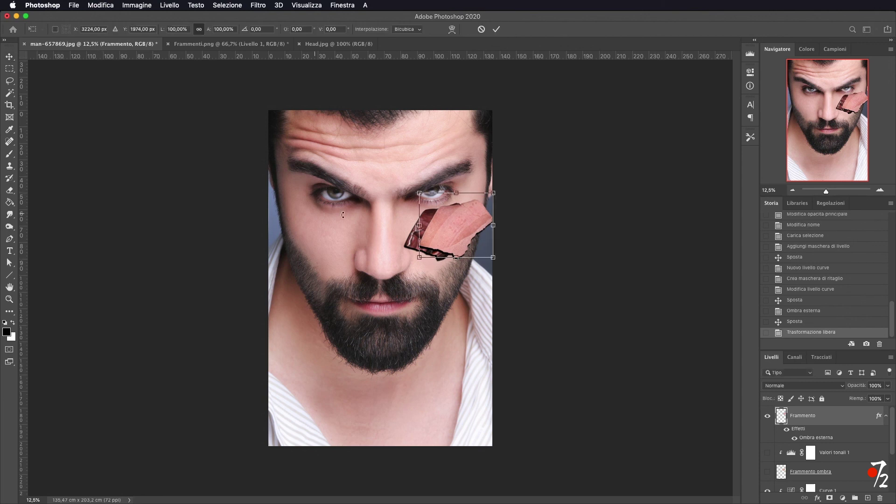
pyautogui.moveTo(496, 193)
pyautogui.mouseDown()
pyautogui.moveTo(498, 182)
pyautogui.moveTo(509, 184)
pyautogui.moveTo(503, 190)
pyautogui.mouseUp()
pyautogui.moveTo(457, 232); pyautogui.dragTo(455, 233)
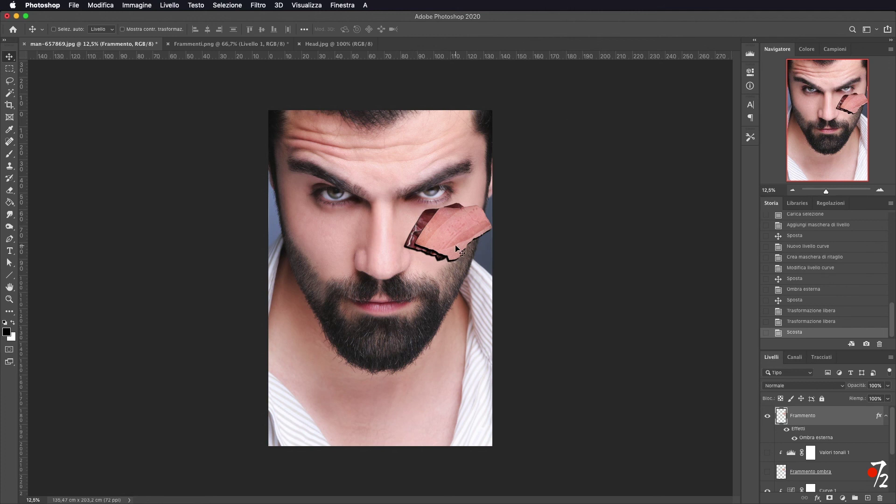
# Step: Rotate the Frammento piece by about 0.5° with Free Transform
pyautogui.press('super+t')
pyautogui.moveTo(406, 190)
pyautogui.mouseDown()
pyautogui.moveTo(392, 212)
pyautogui.moveTo(400, 177)
pyautogui.mouseUp()
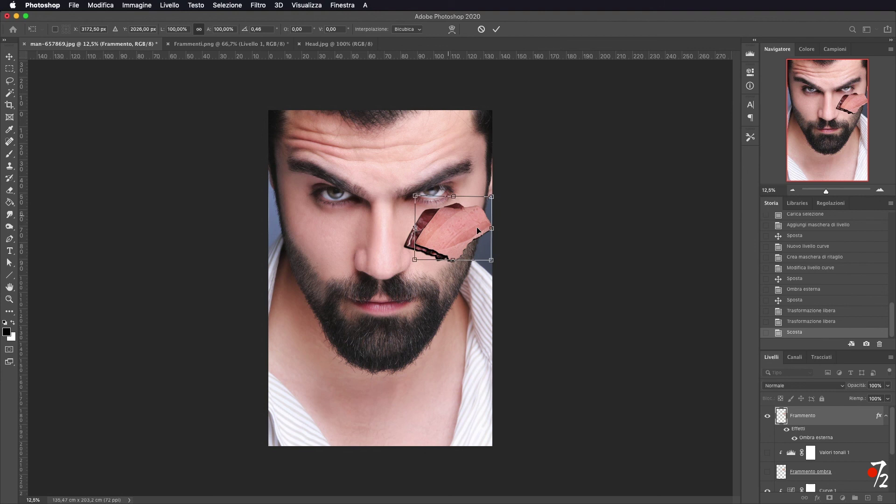
pyautogui.click(496, 29)
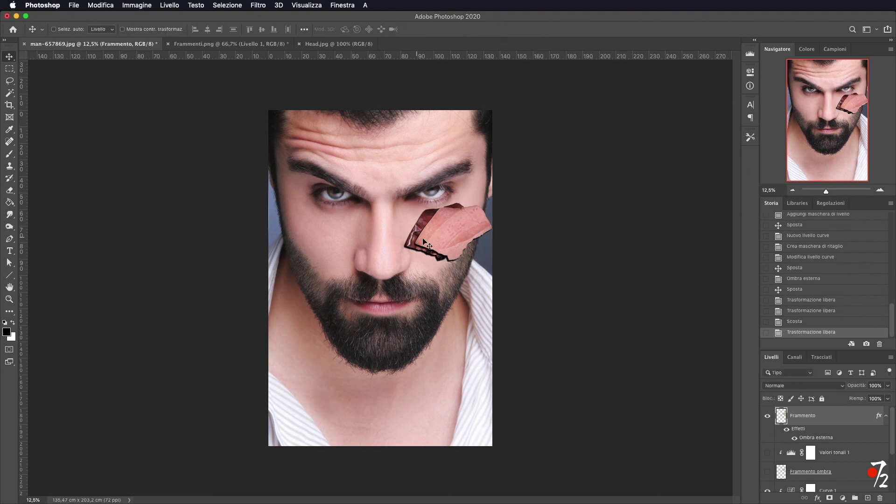